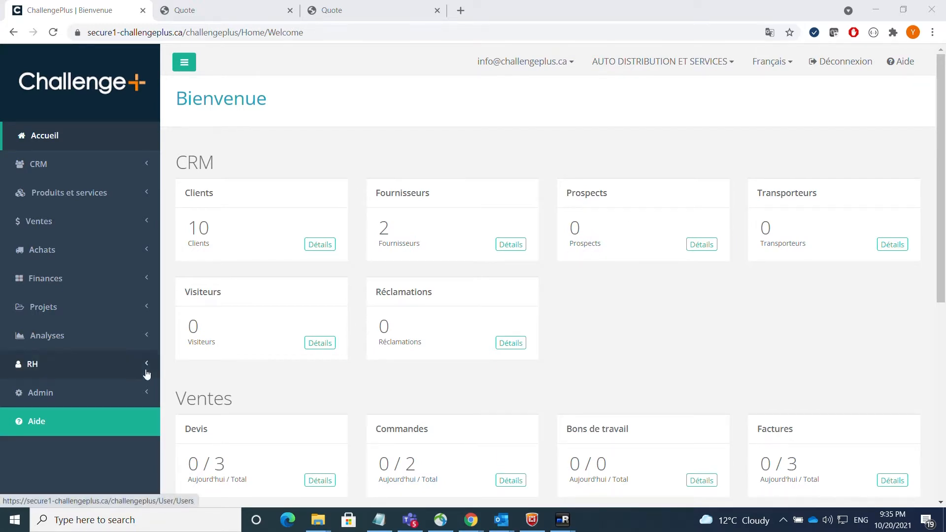
- Open the company administration settings and review the general company name and address fields
left_click(47, 396)
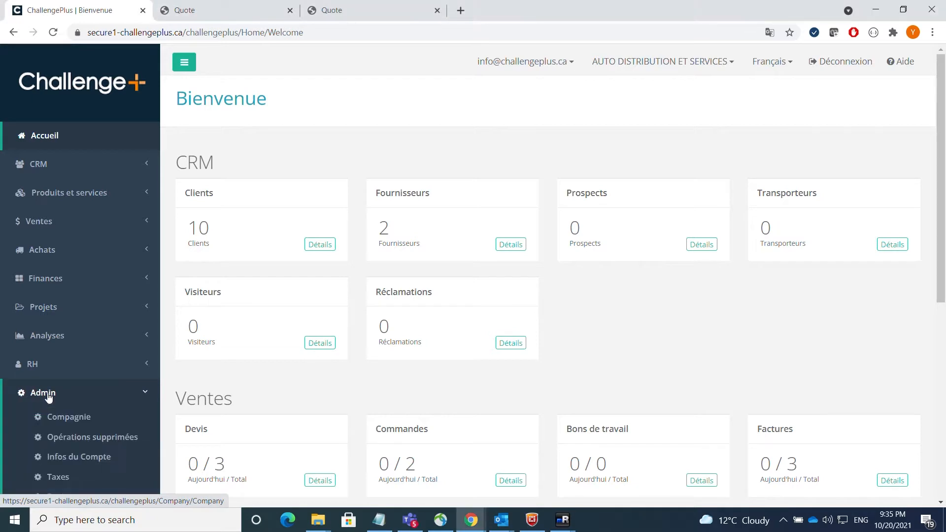
left_click(61, 418)
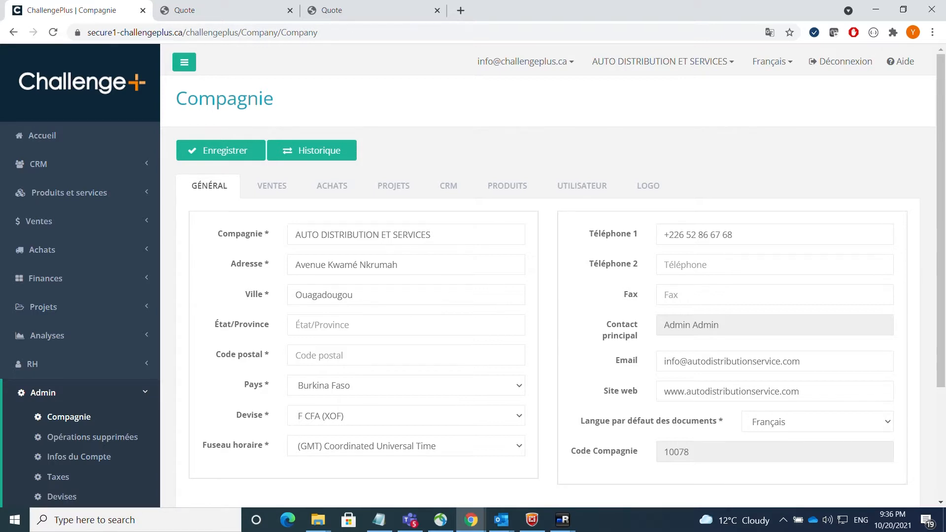
left_click_drag(431, 234, 306, 234)
left_click(306, 235)
left_click(301, 264)
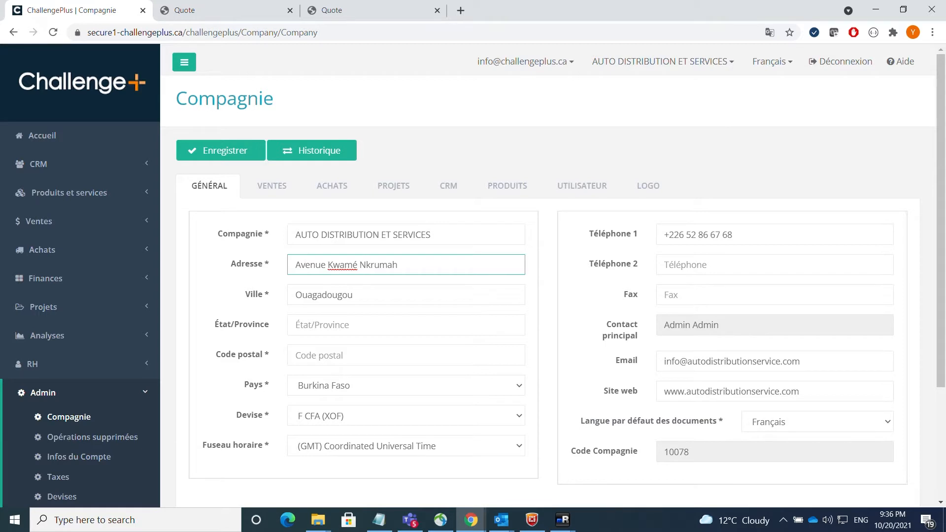
- View the available choices for the default document language without changing the selection
left_click(769, 426)
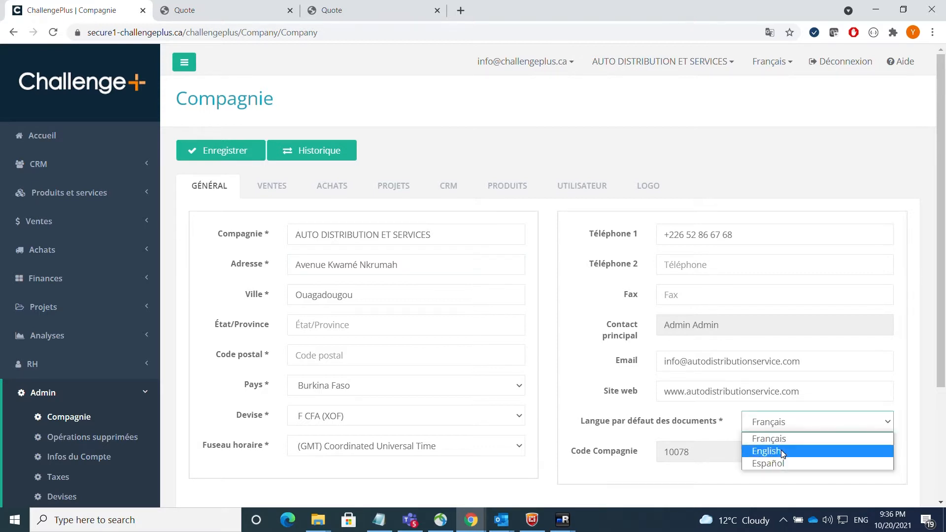
left_click(724, 424)
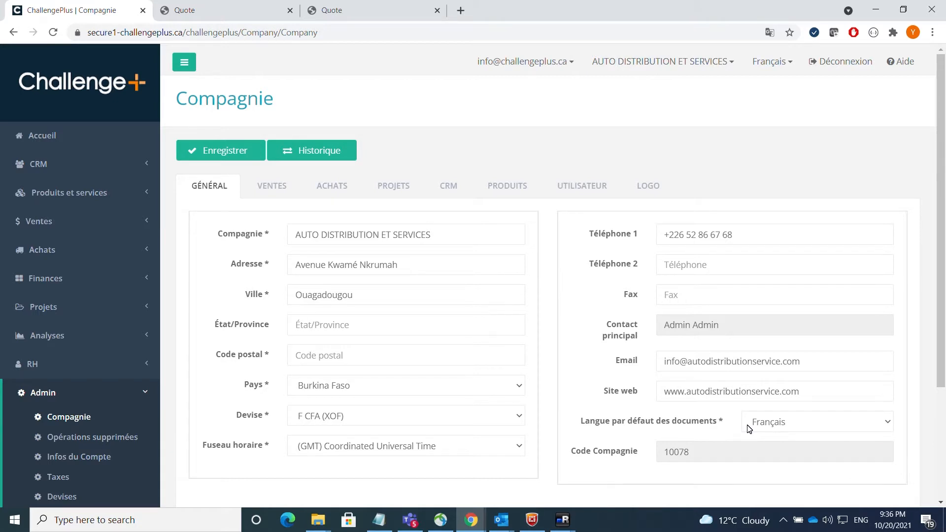
left_click(776, 427)
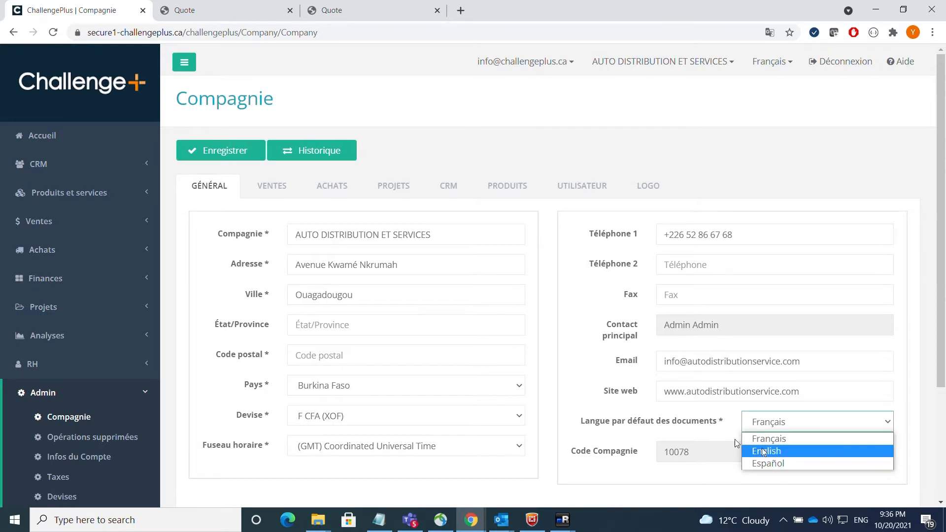
left_click(684, 424)
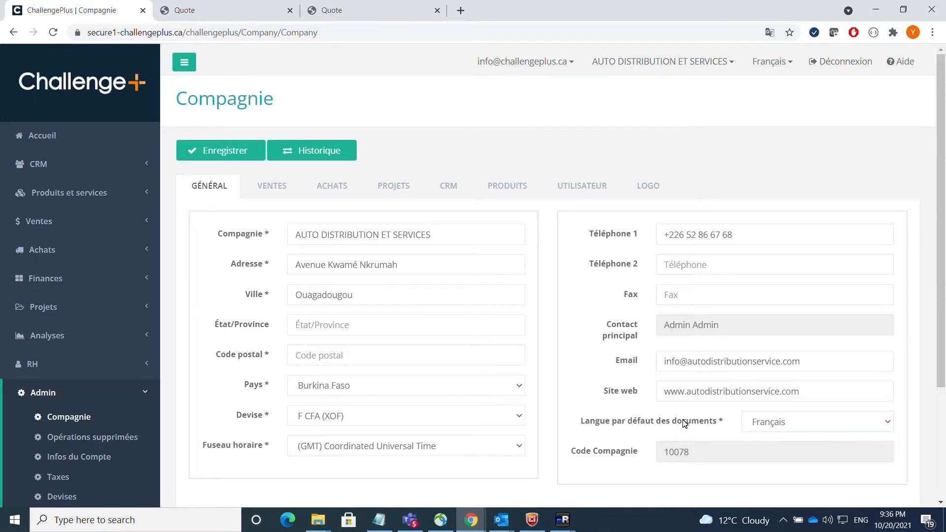
- Examine the English quote PDF, checking the language of its item table headings and the quote number label
left_click(360, 16)
left_click(232, 15)
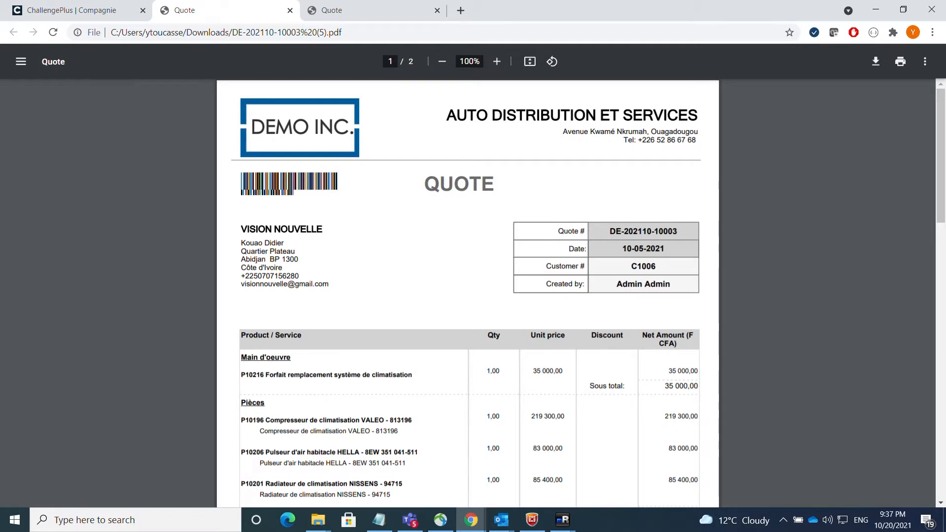
left_click_drag(240, 335, 677, 336)
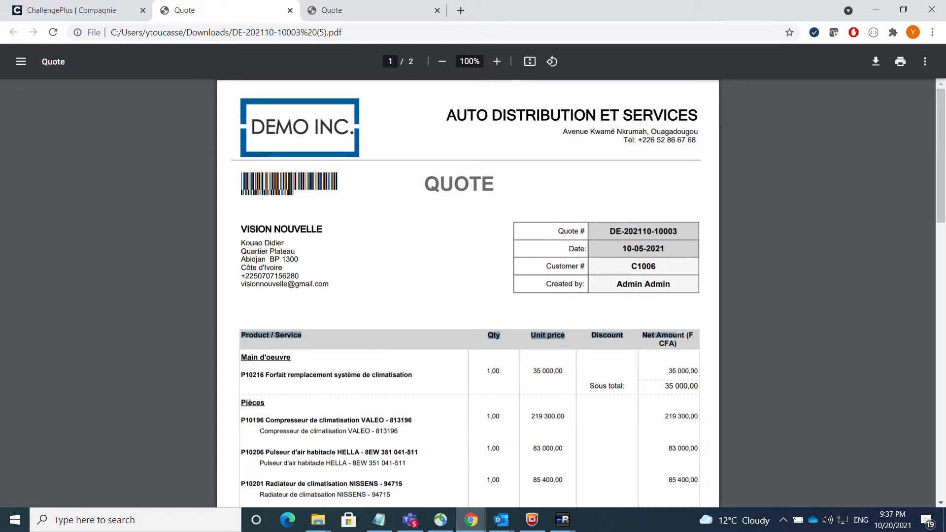
left_click_drag(558, 231, 586, 231)
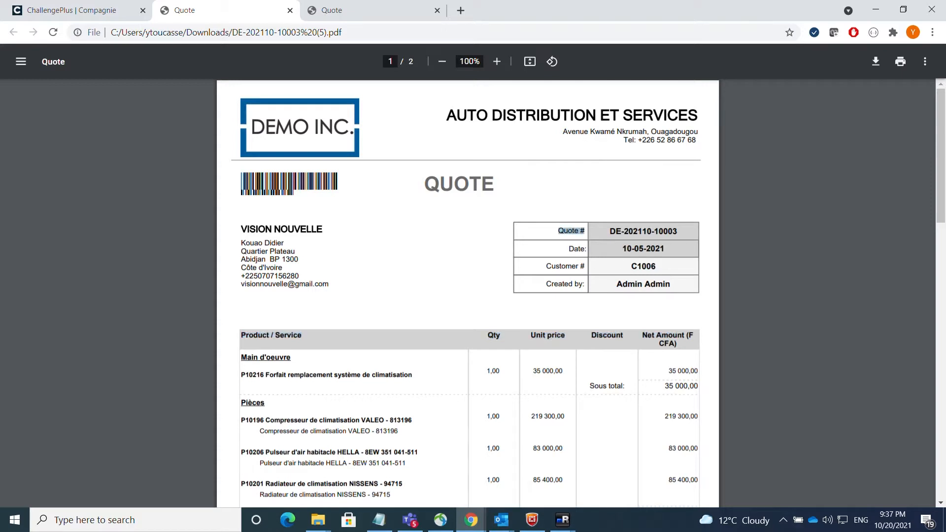
left_click(583, 231)
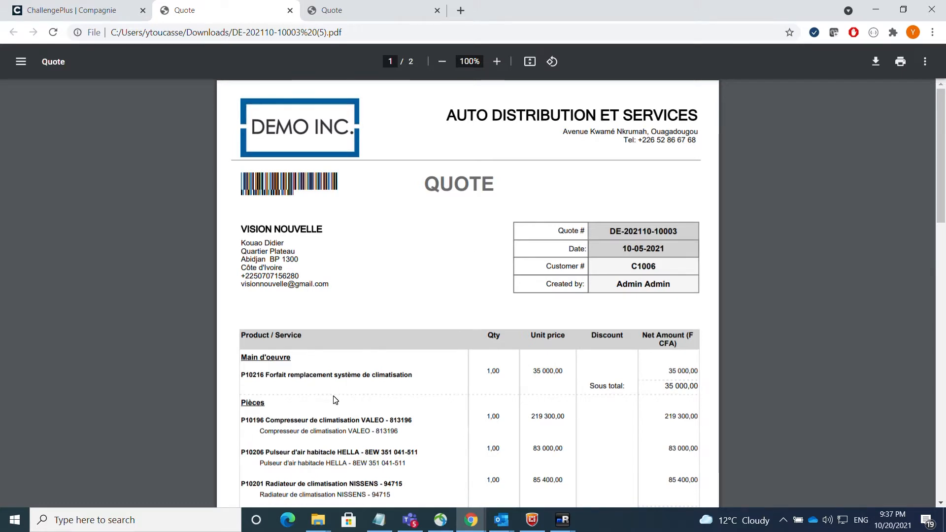
scroll(362, 343, "down", 1)
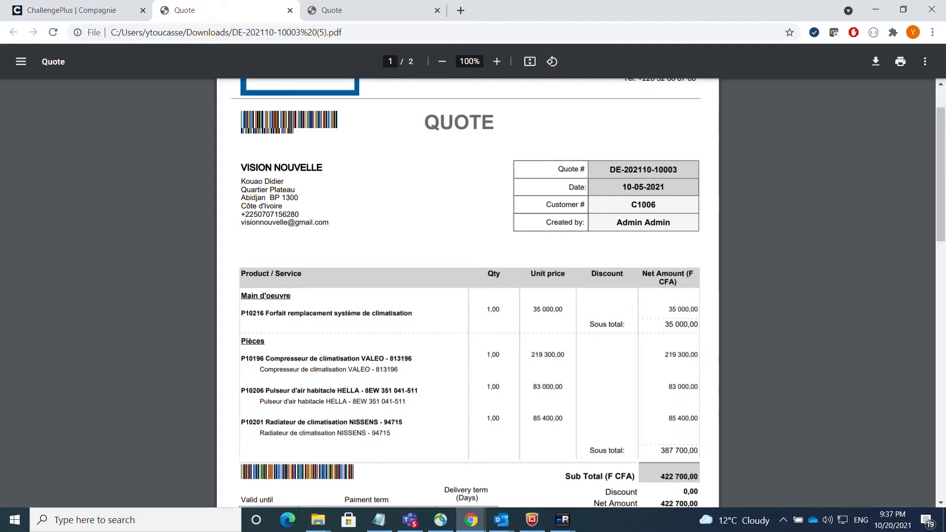
left_click_drag(229, 279, 329, 278)
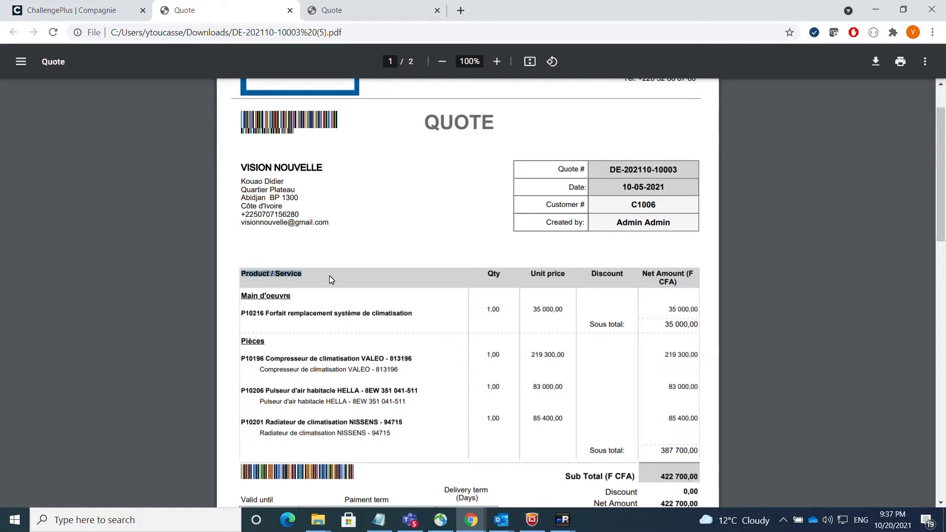
- Return to the company settings page and compare the company code field with the code in the page footer
left_click(123, 11)
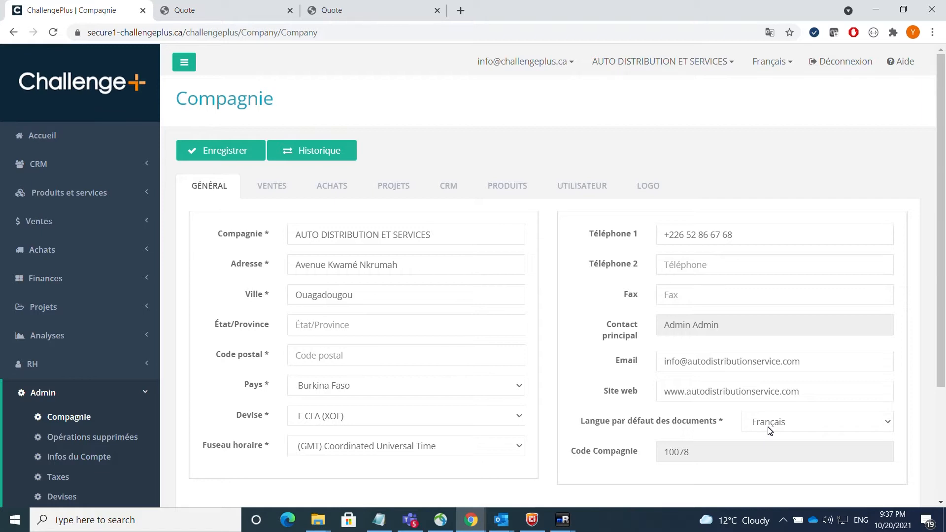
scroll(724, 418, "down", 3)
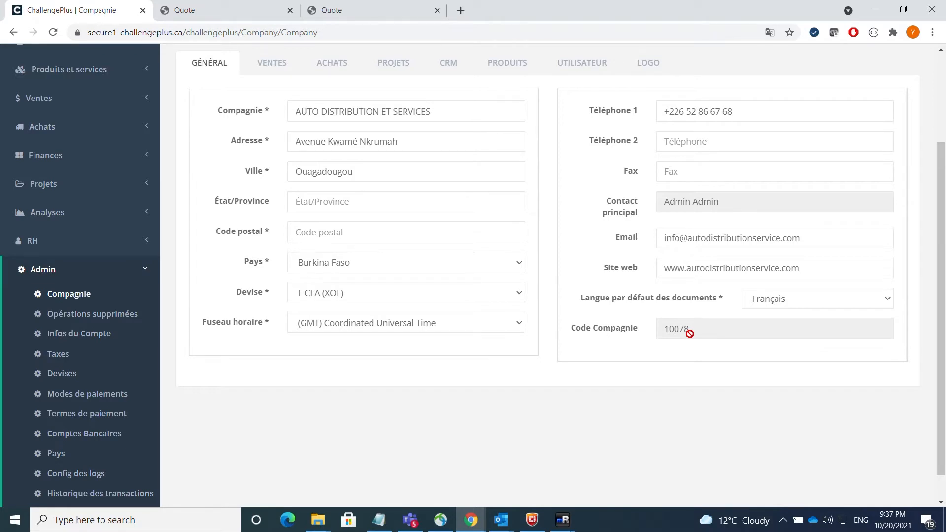
scroll(689, 333, "down", 1)
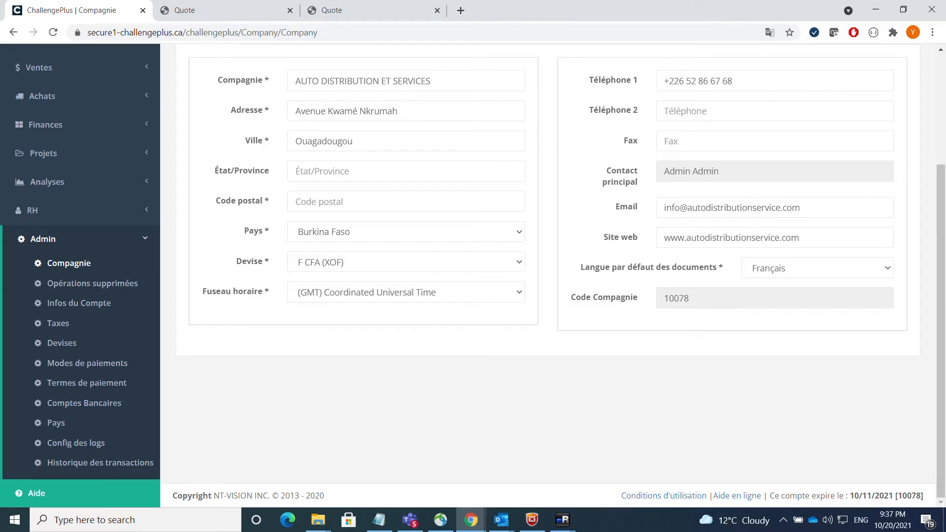
left_click_drag(897, 495, 921, 495)
left_click(678, 298)
scroll(665, 322, "up", 3)
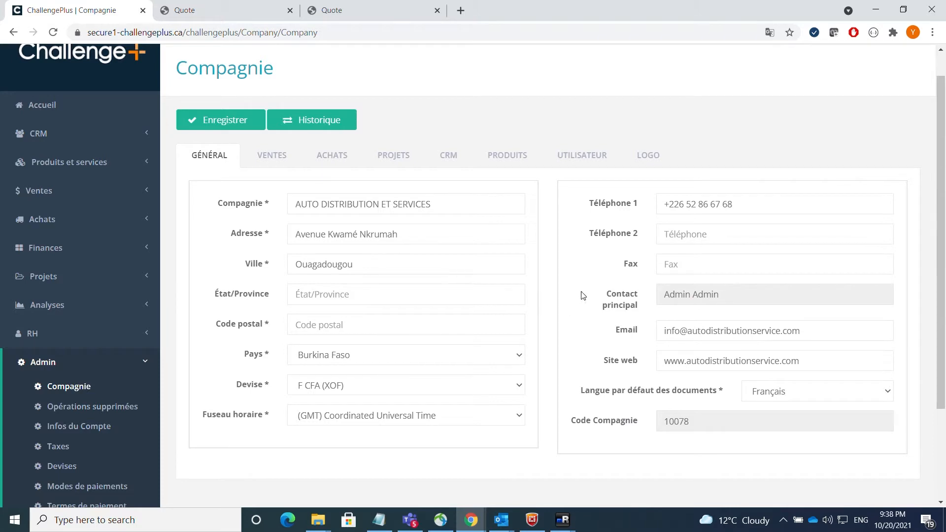
- Open the sales settings for quotes and review the initial number used in the quote numbering
left_click(271, 159)
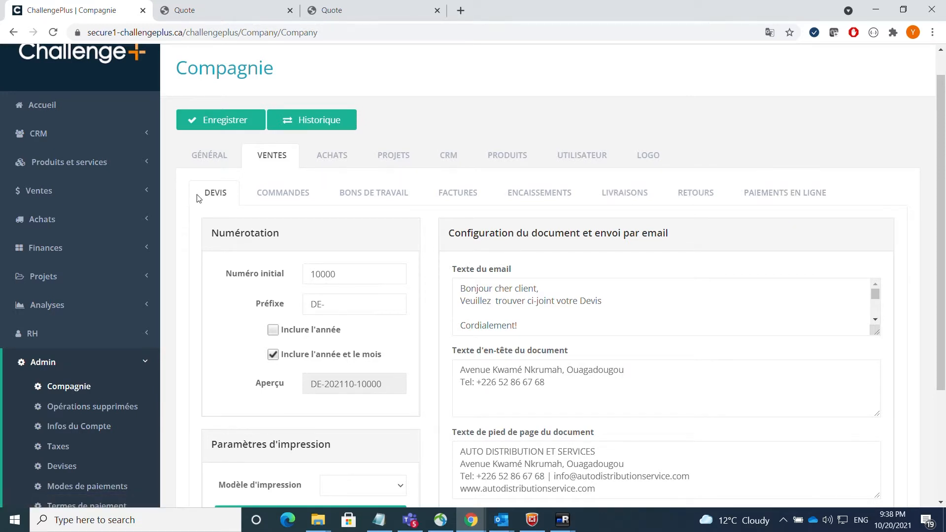
scroll(296, 222, "down", 1)
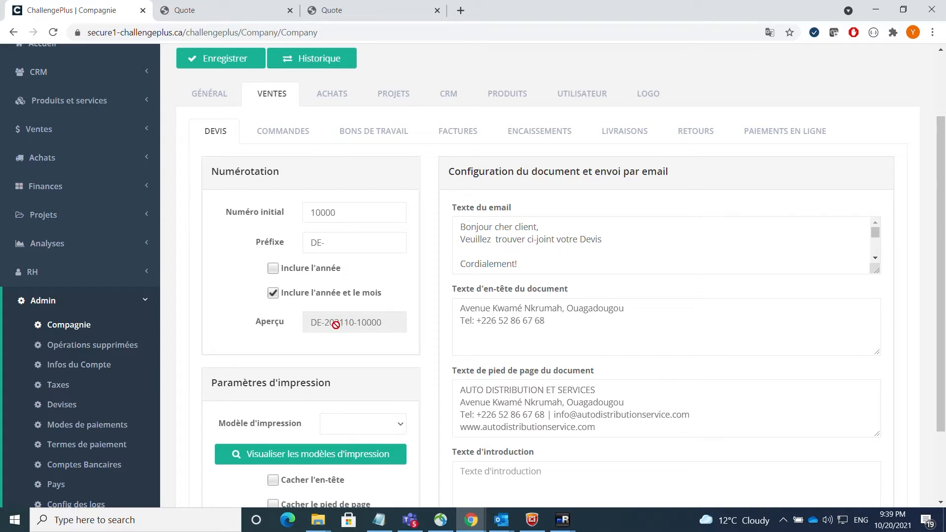
left_click_drag(336, 212, 315, 212)
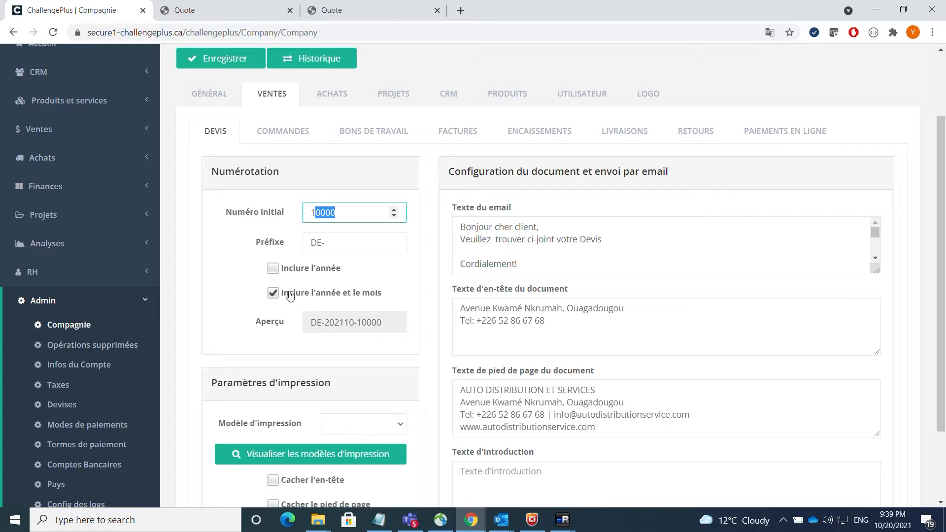
- Try the quote numbering without the year and month, checking the number preview, and re-enable that option
left_click(274, 294)
left_click(274, 294)
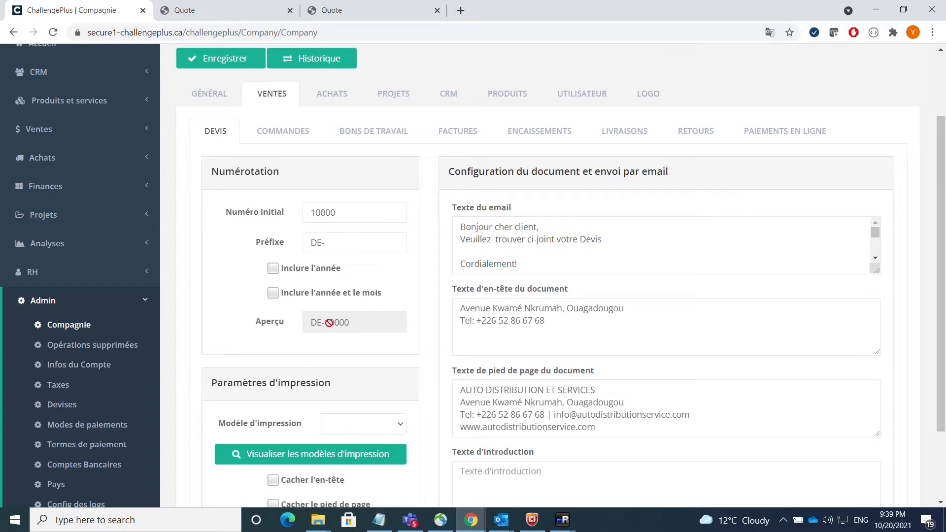
left_click(273, 294)
- Look over the quote print settings and the email, header, footer and introduction texts of the document configuration
scroll(259, 268, "down", 2)
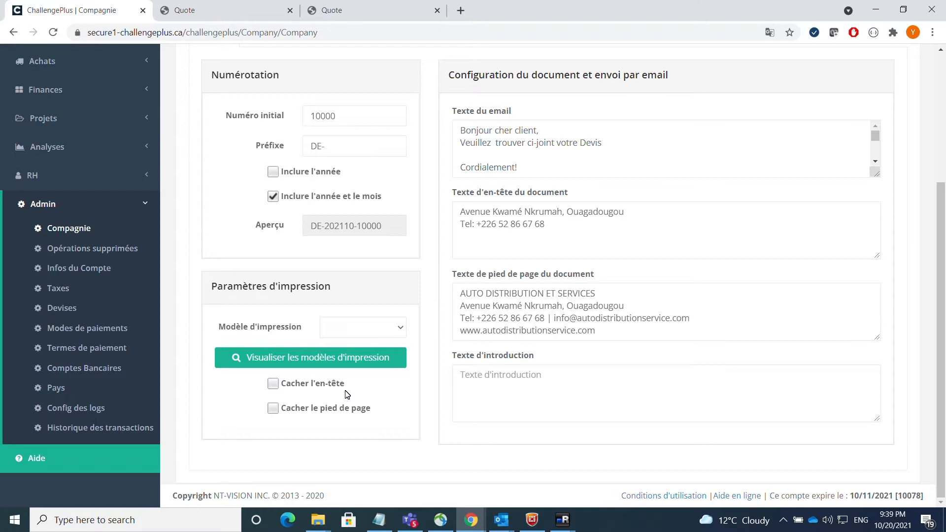
scroll(281, 253, "up", 4)
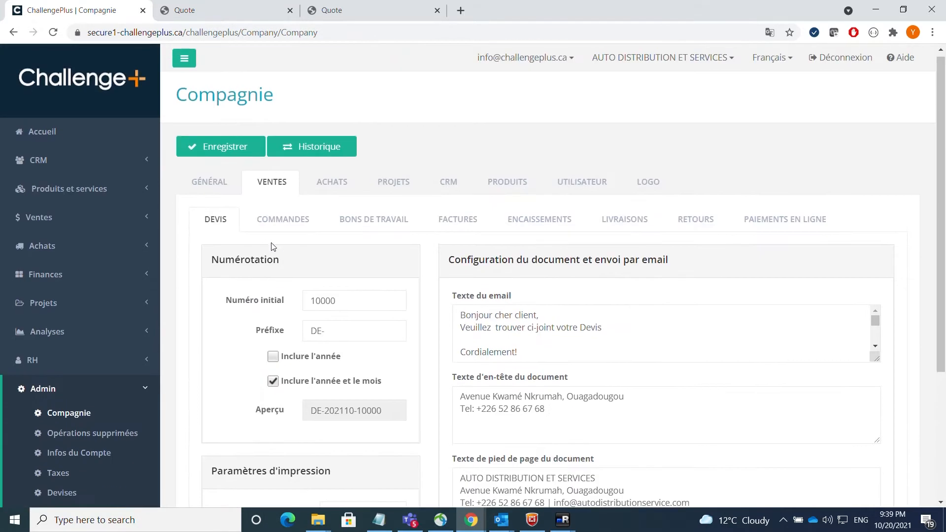
scroll(498, 330, "down", 2)
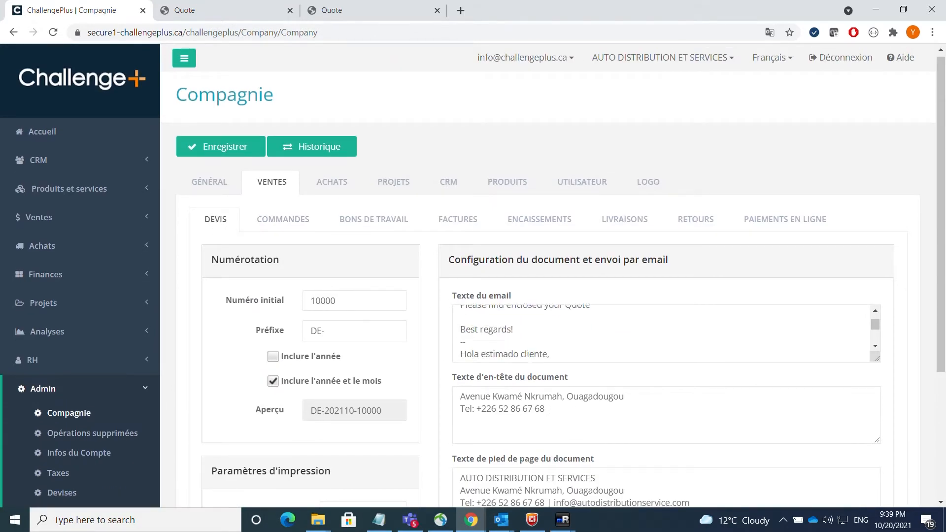
scroll(432, 327, "down", 4)
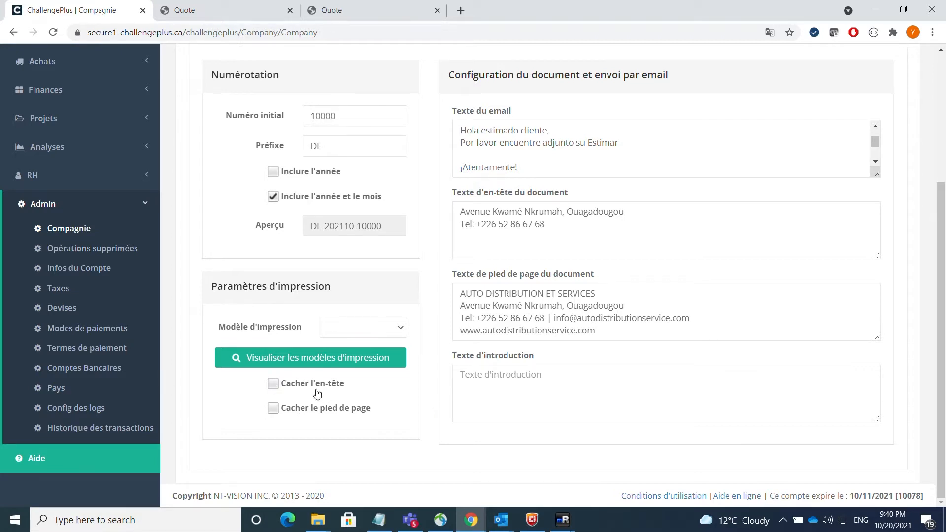
scroll(451, 377, "up", 2)
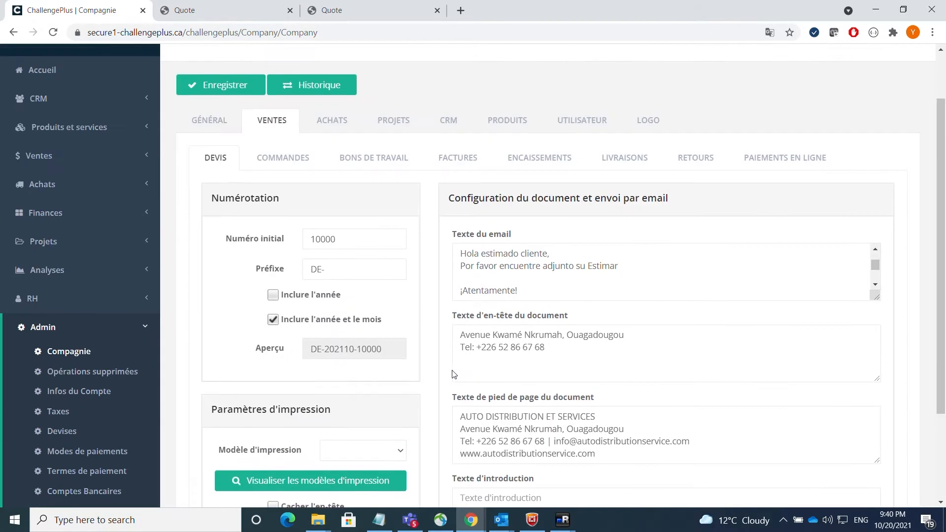
scroll(540, 267, "up", 2)
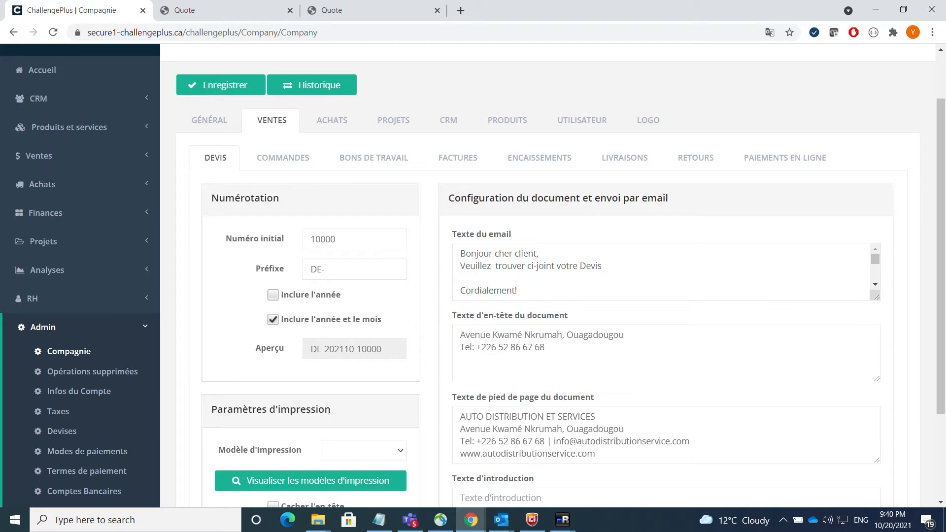
- Examine the French and Spanish message versions in the quote email text
left_click_drag(459, 253, 517, 290)
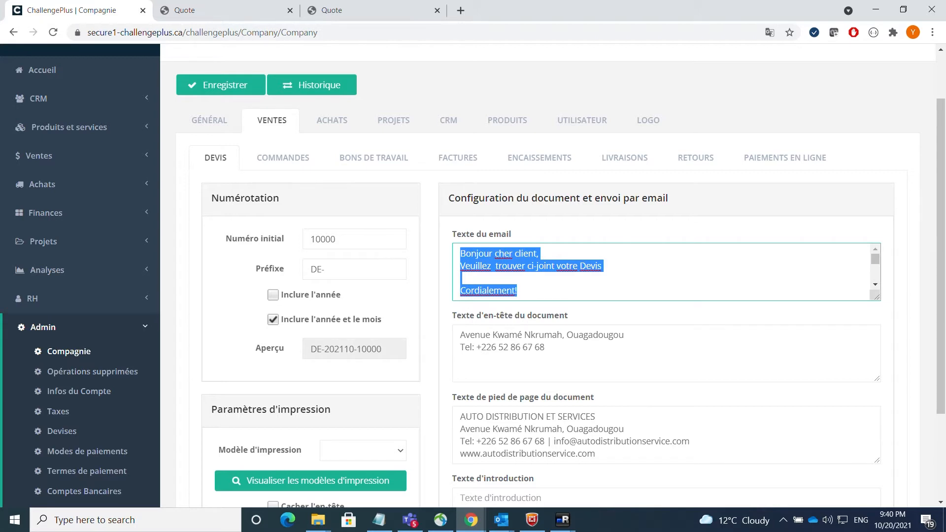
left_click(518, 291)
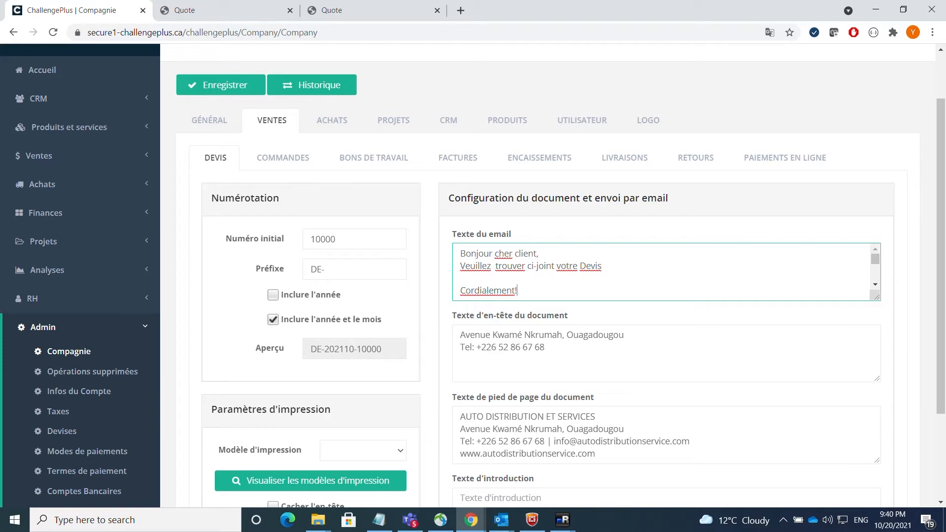
left_click_drag(460, 253, 547, 294)
left_click(551, 268)
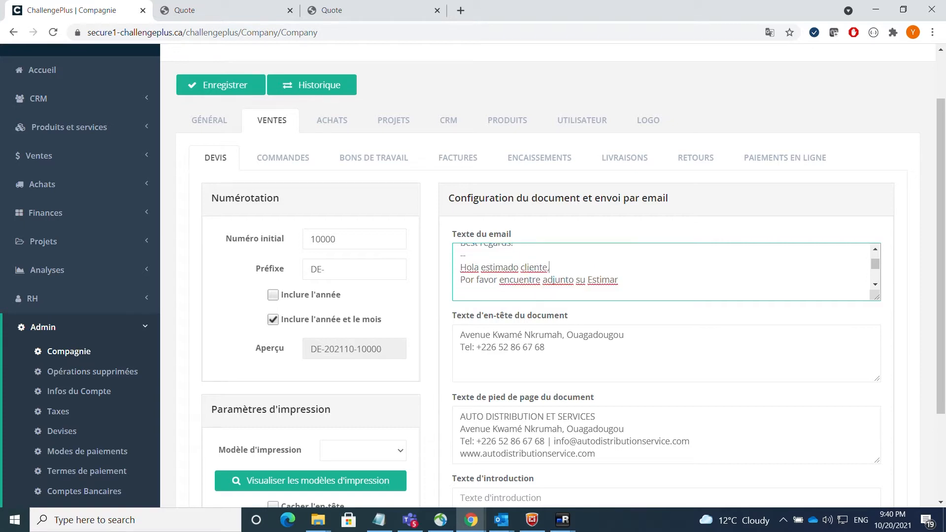
scroll(662, 272, "up", 3)
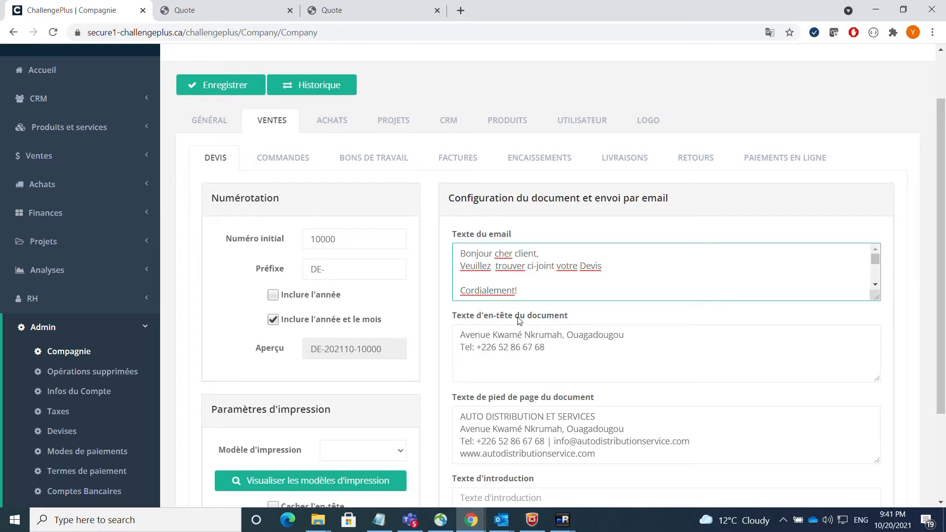
- Compare the quote's document header text with the header printed on the English and French quote PDFs
left_click(572, 340)
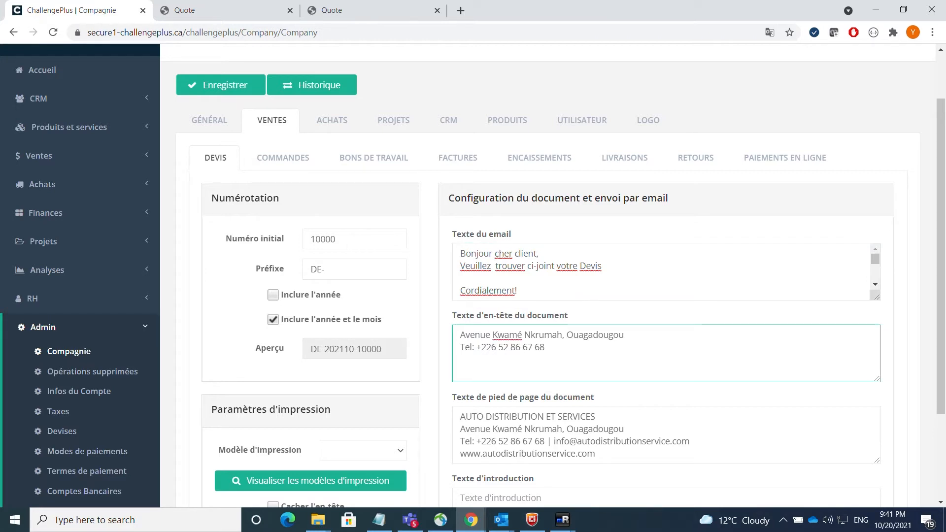
left_click(204, 15)
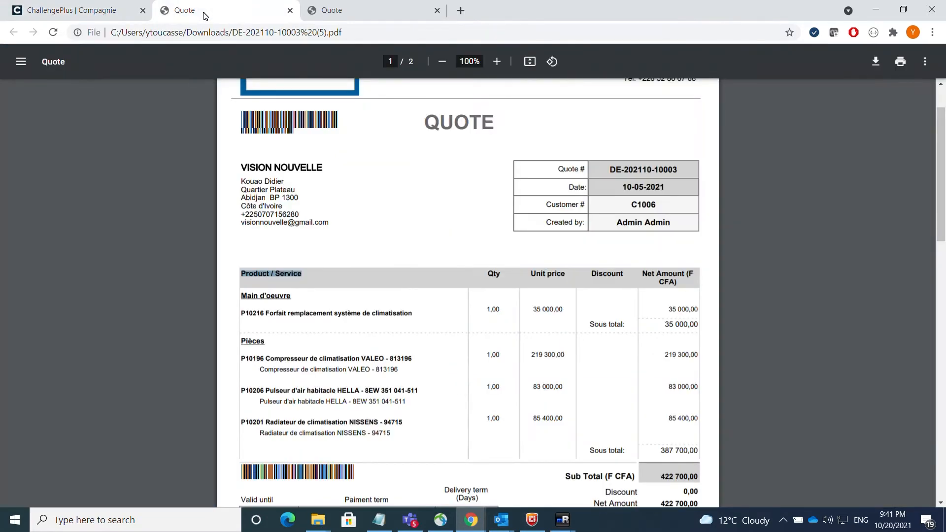
scroll(369, 114, "up", 2)
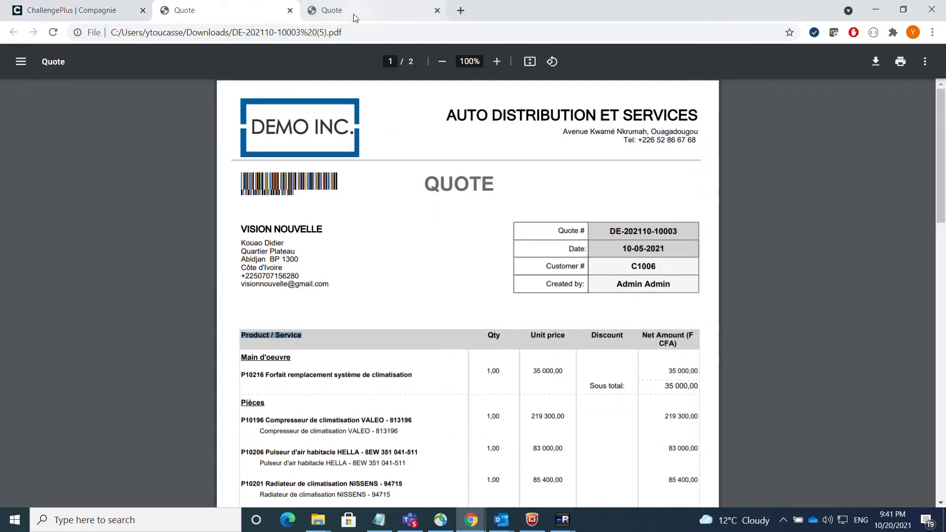
left_click(353, 19)
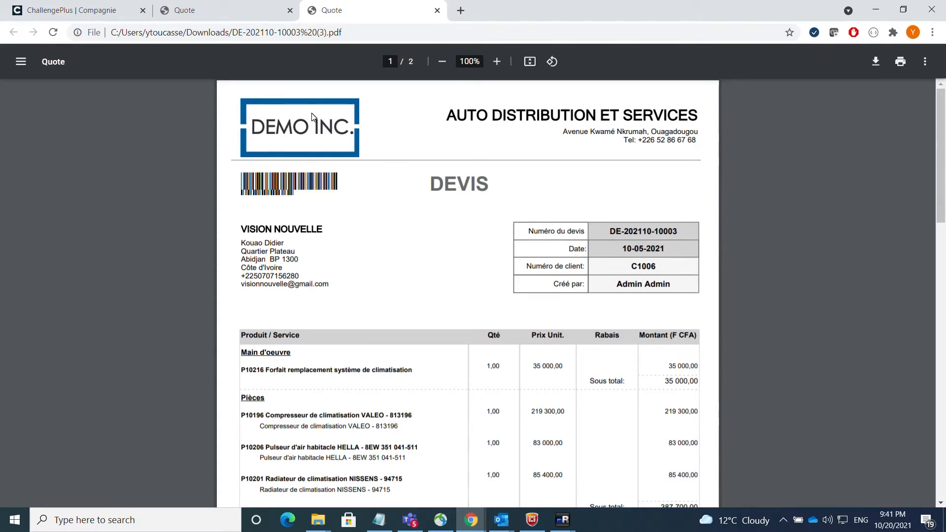
- Check the company name, address and phone lines at the head of the French quote PDF against the configured header text
left_click_drag(447, 115, 698, 115)
left_click(653, 131)
left_click_drag(563, 131, 696, 140)
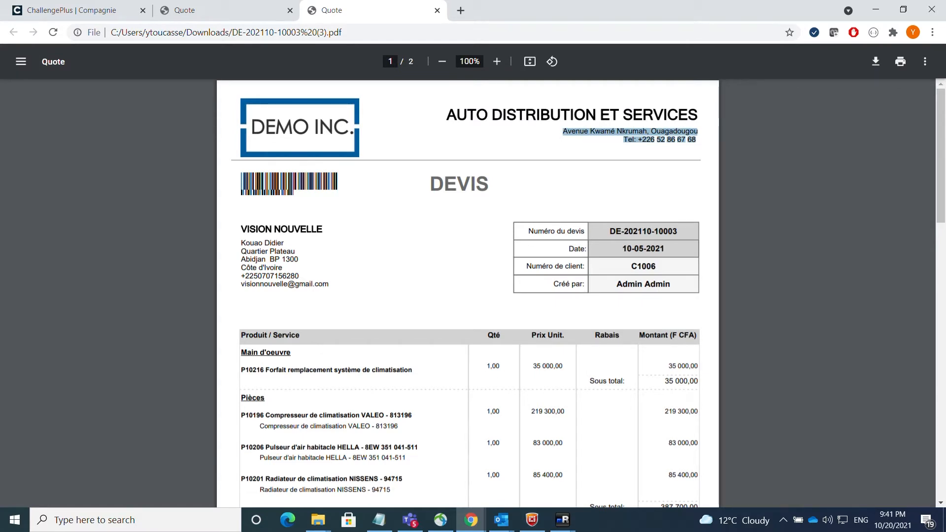
left_click_drag(601, 131, 696, 139)
left_click(92, 11)
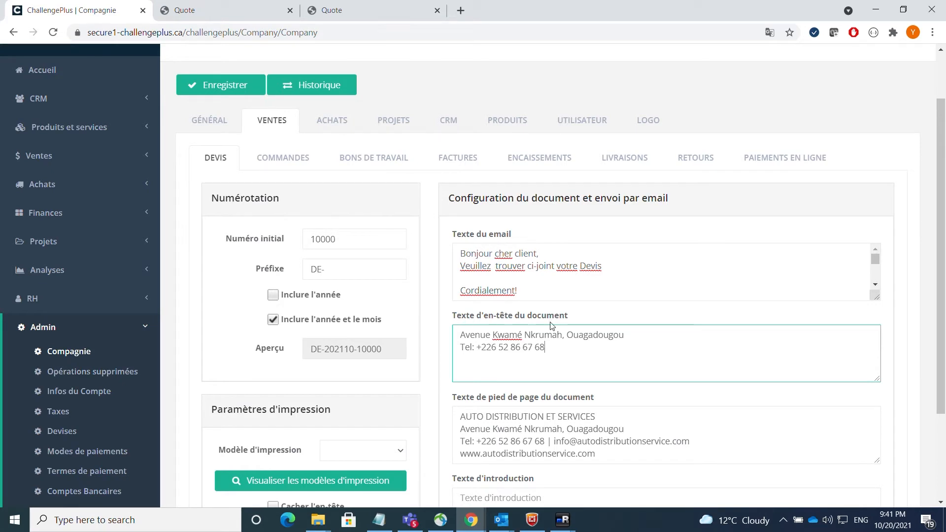
left_click_drag(544, 347, 458, 340)
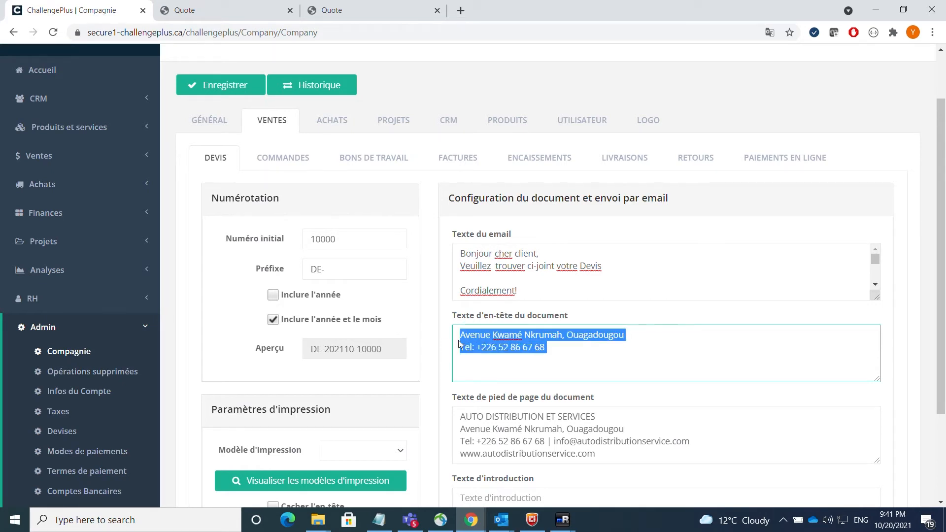
left_click(366, 11)
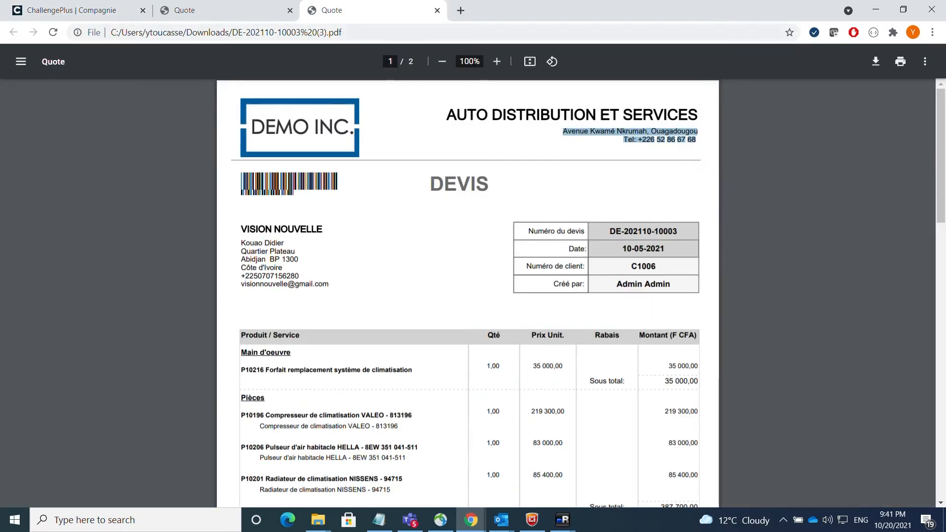
left_click(109, 15)
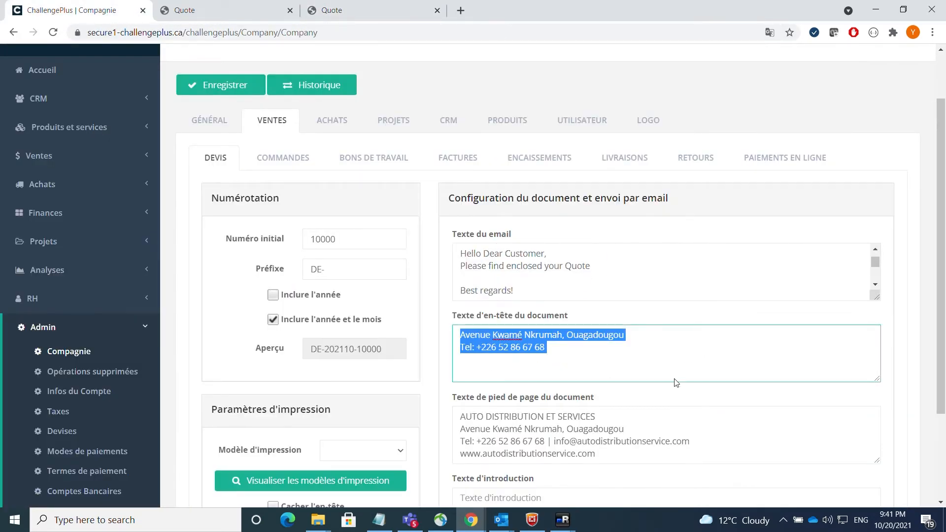
- Compare the quote's document footer text with the footer printed on page 1 of the French quote PDF
scroll(676, 382, "down", 3)
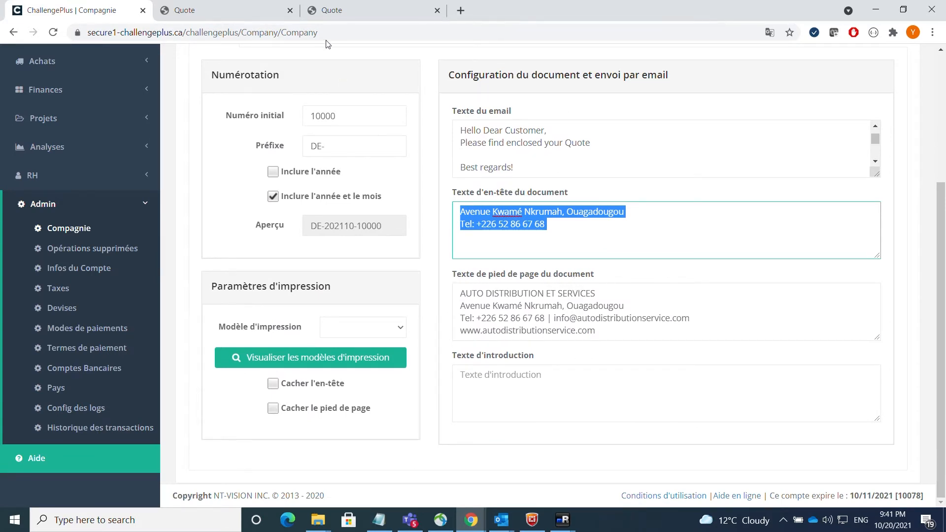
left_click(335, 12)
scroll(514, 299, "down", 3)
scroll(515, 299, "down", 3)
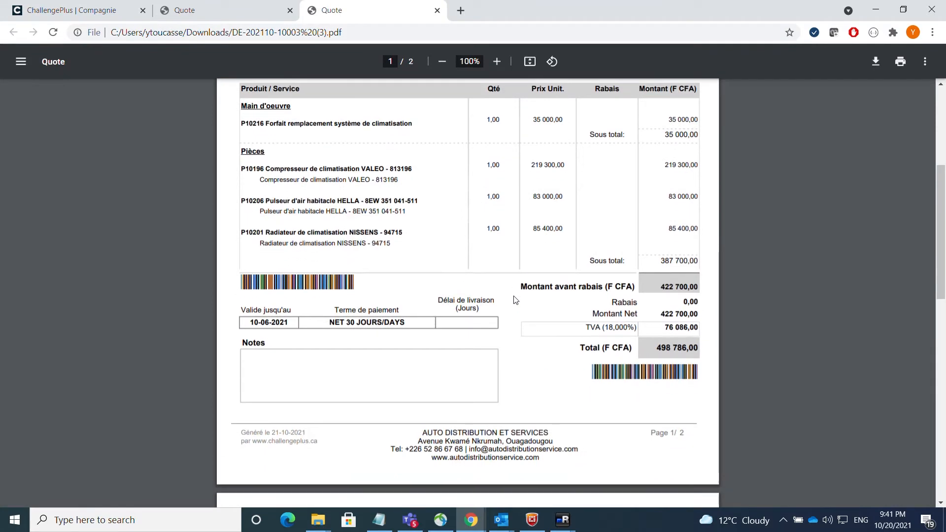
left_click_drag(423, 432, 538, 458)
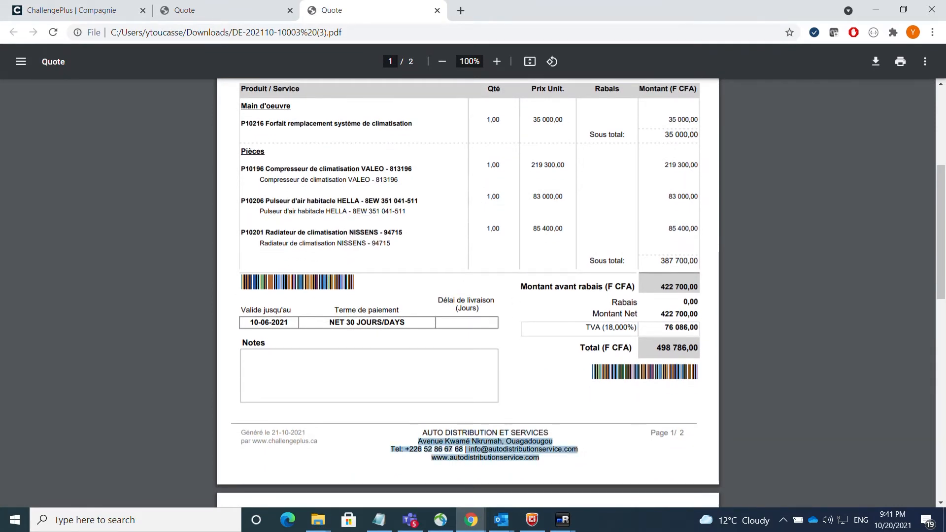
left_click(552, 462)
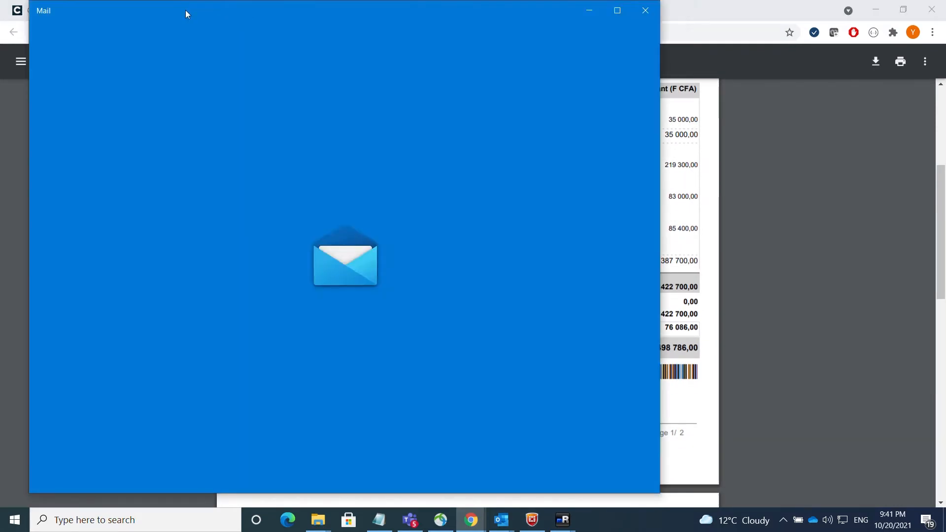
left_click(644, 10)
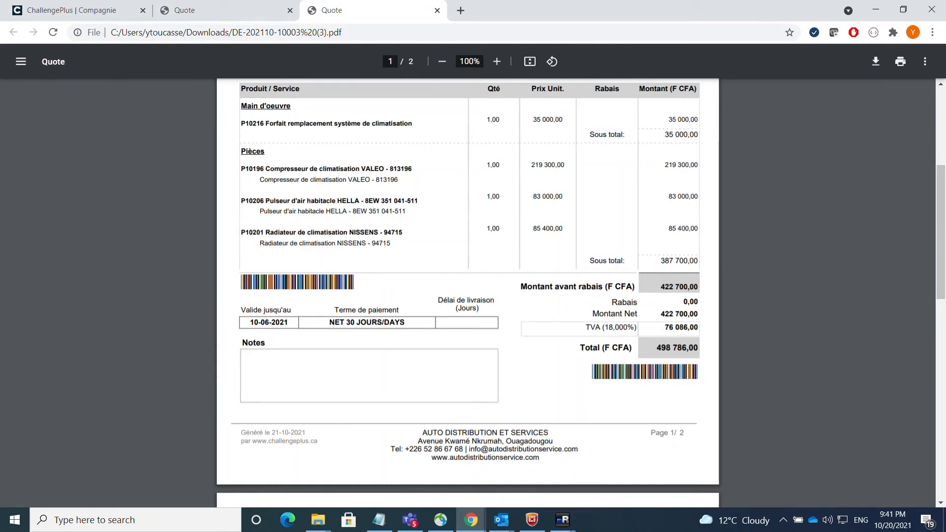
left_click(100, 18)
left_click(635, 325)
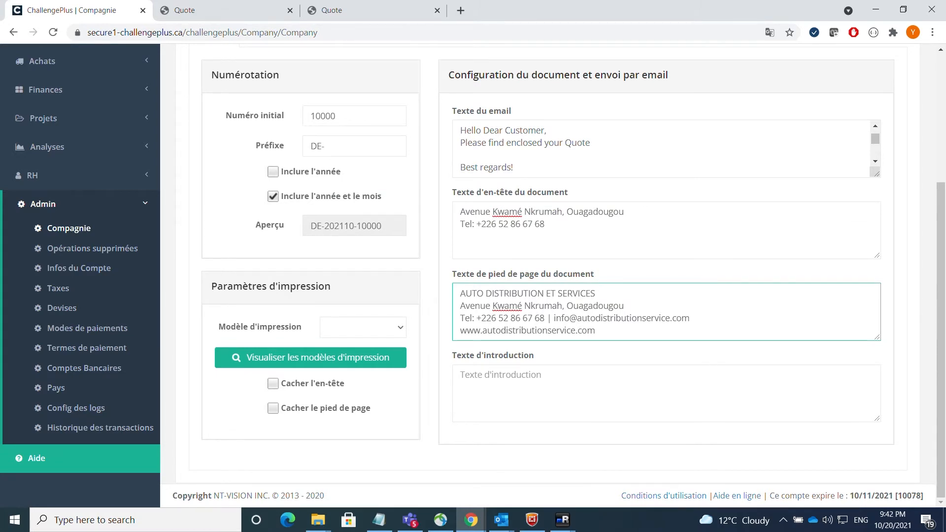
- Examine the quote's introduction text setting and the area above the product table on the French quote PDF
left_click(666, 390)
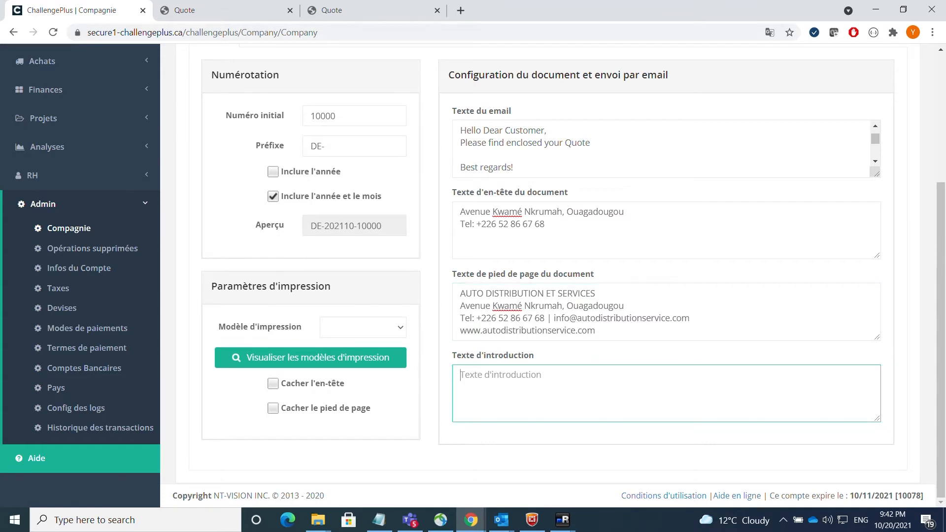
left_click(347, 11)
scroll(441, 288, "up", 5)
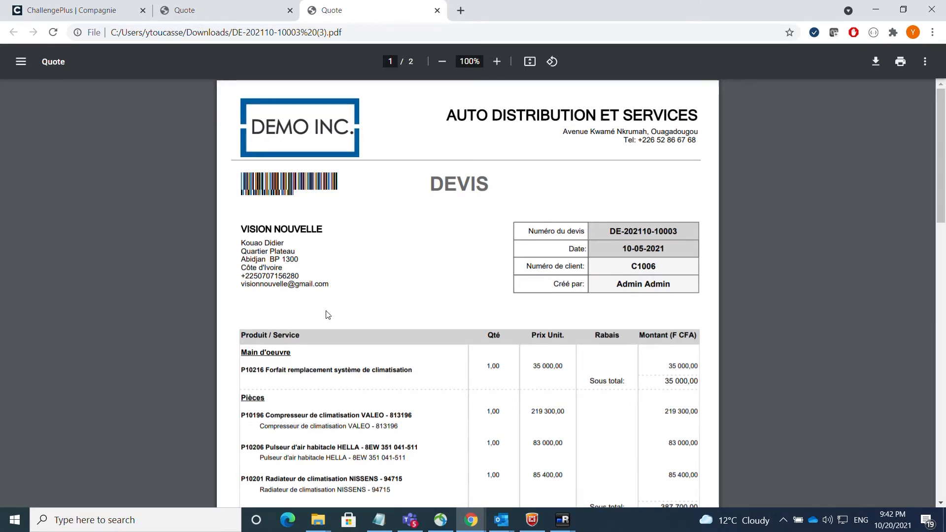
left_click(105, 10)
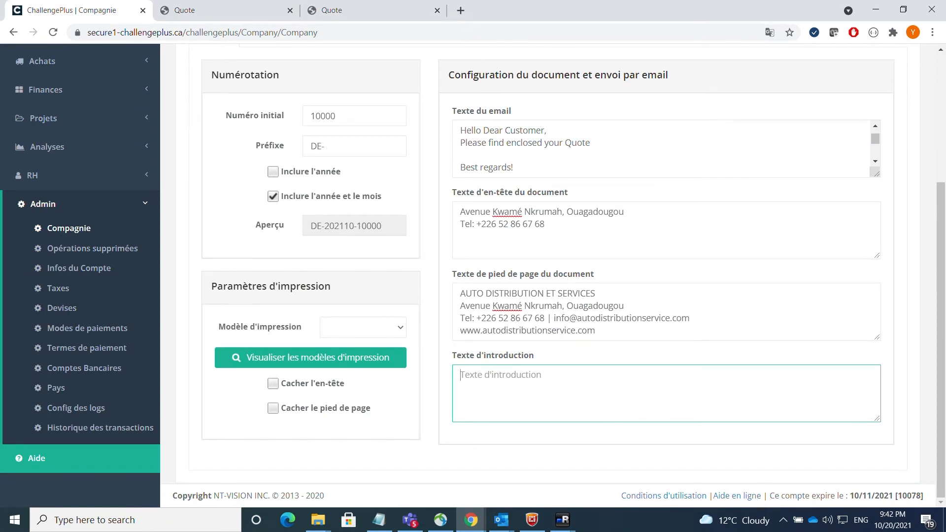
- Review the numbering, print and document text settings for sales orders, and view the work order settings
scroll(552, 276, "up", 2)
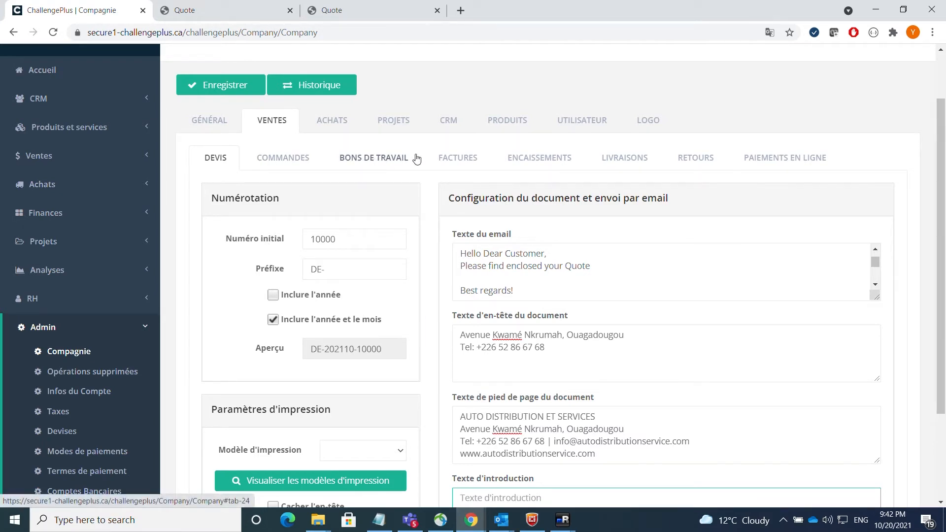
left_click(277, 161)
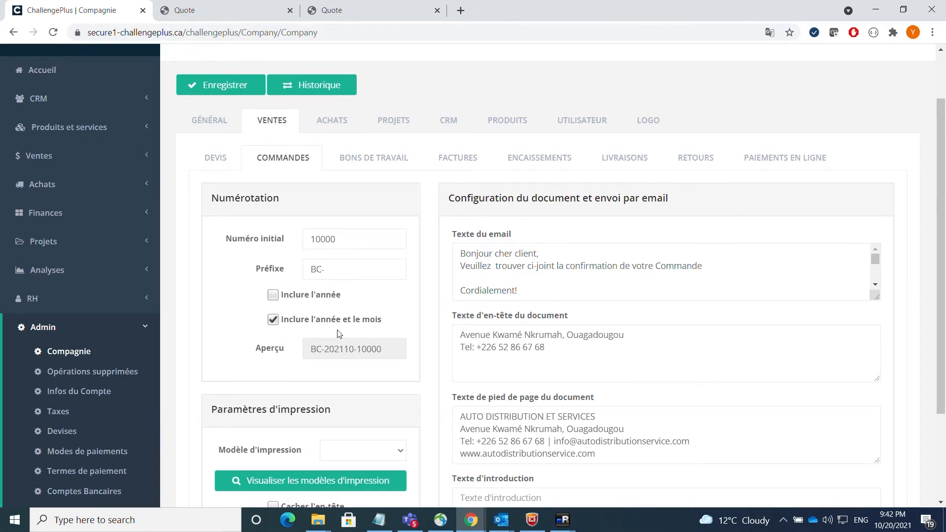
scroll(355, 350, "down", 3)
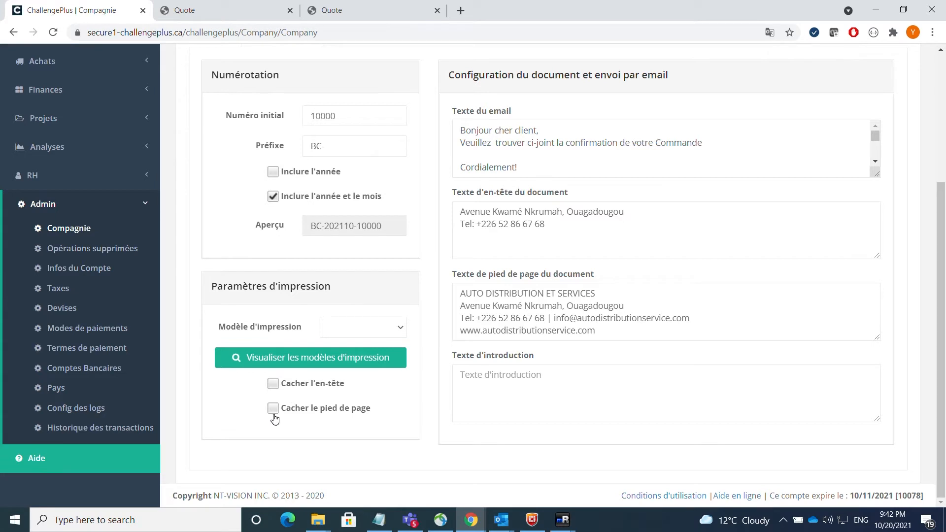
scroll(542, 276, "up", 1)
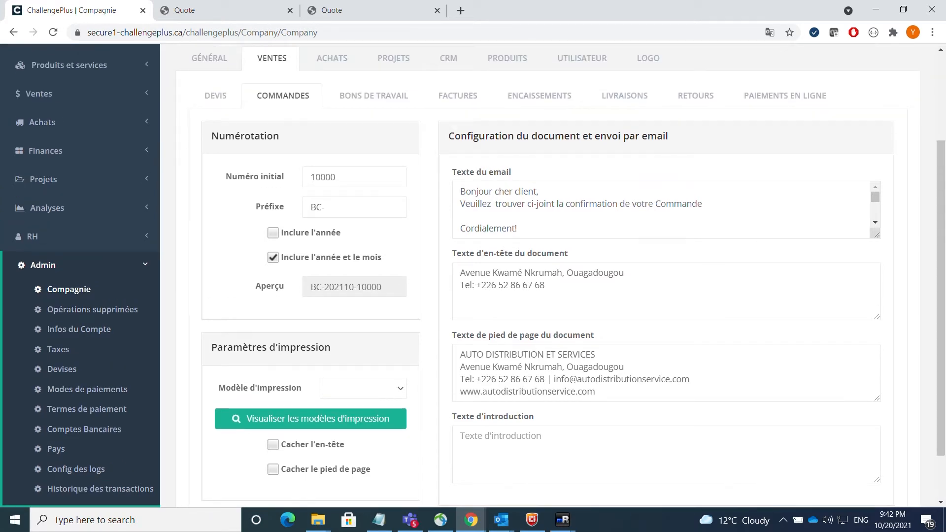
scroll(312, 259, "up", 2)
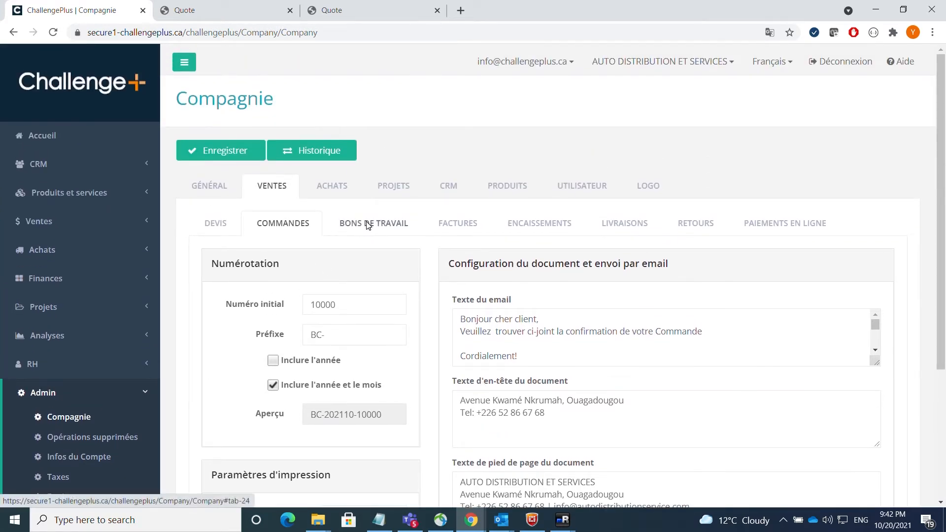
left_click(367, 224)
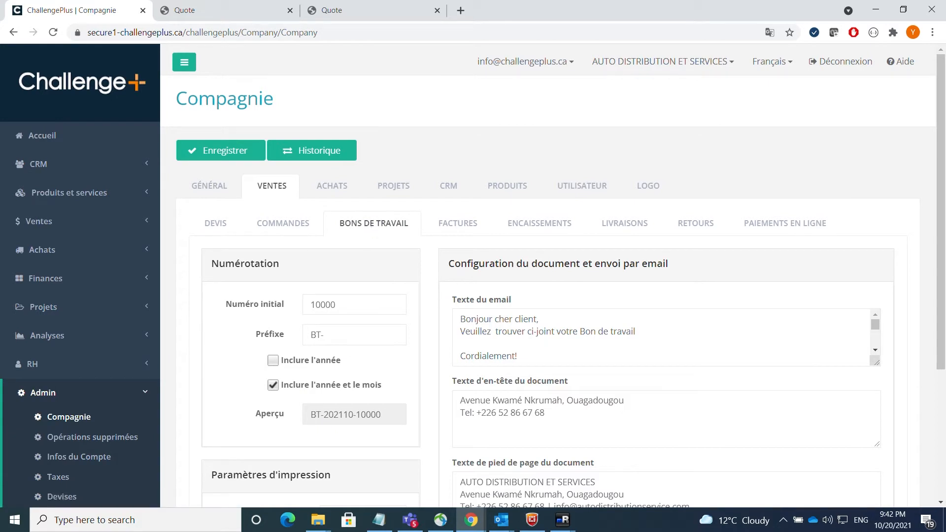
- Review the invoice numbering settings and read through the payment reminder email text
left_click(460, 225)
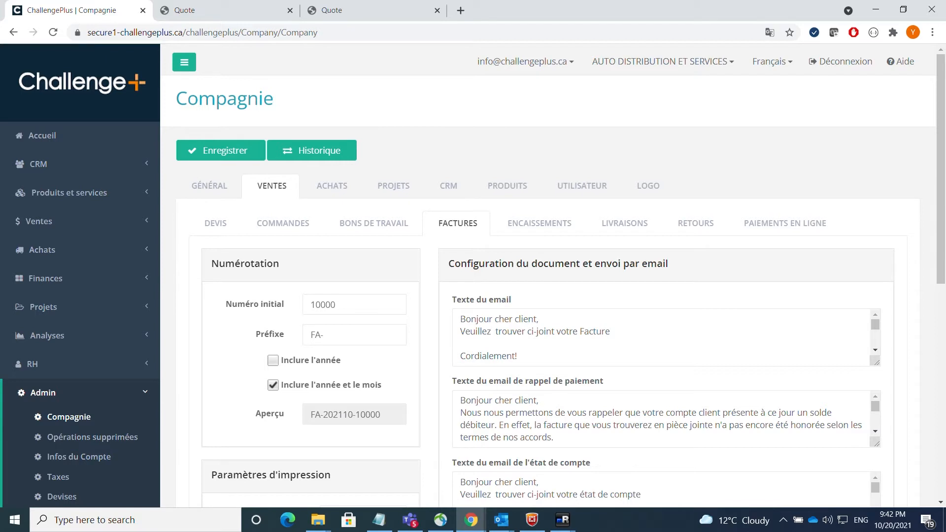
scroll(472, 276, "down", 1)
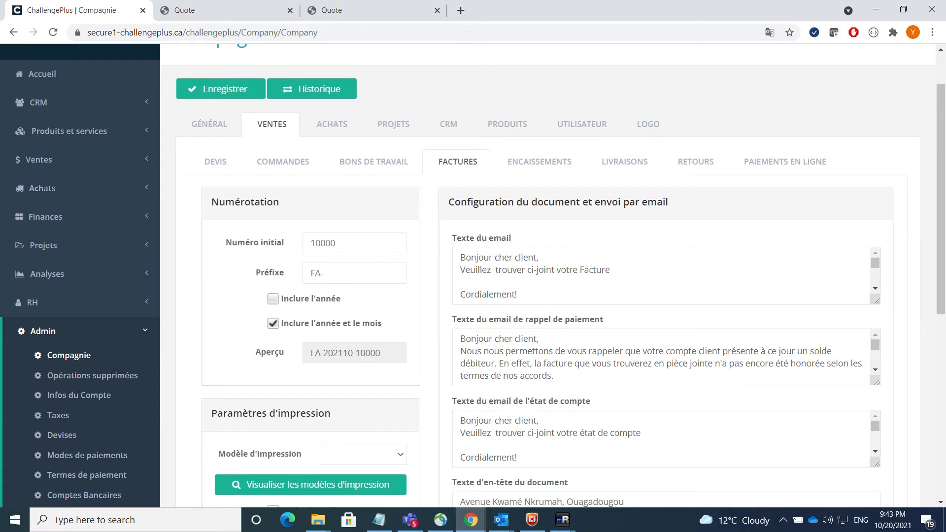
left_click_drag(460, 338, 553, 376)
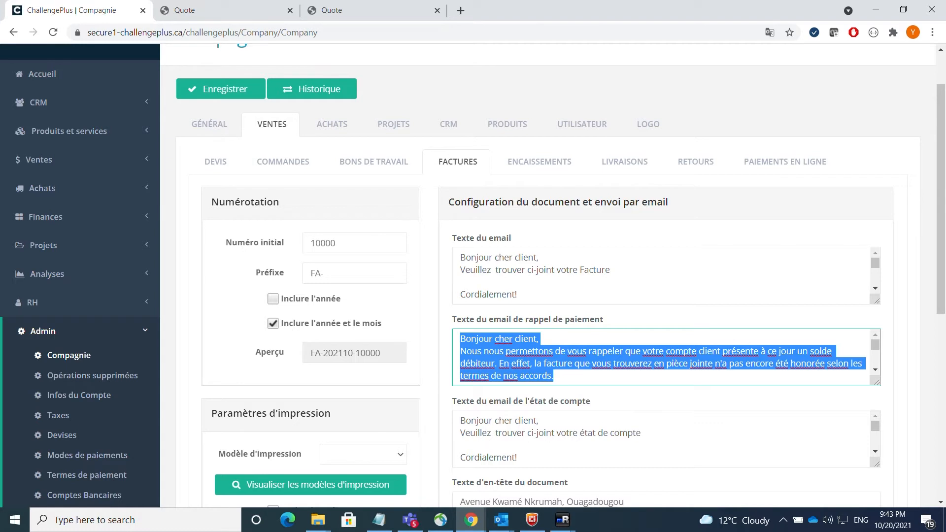
left_click(553, 376)
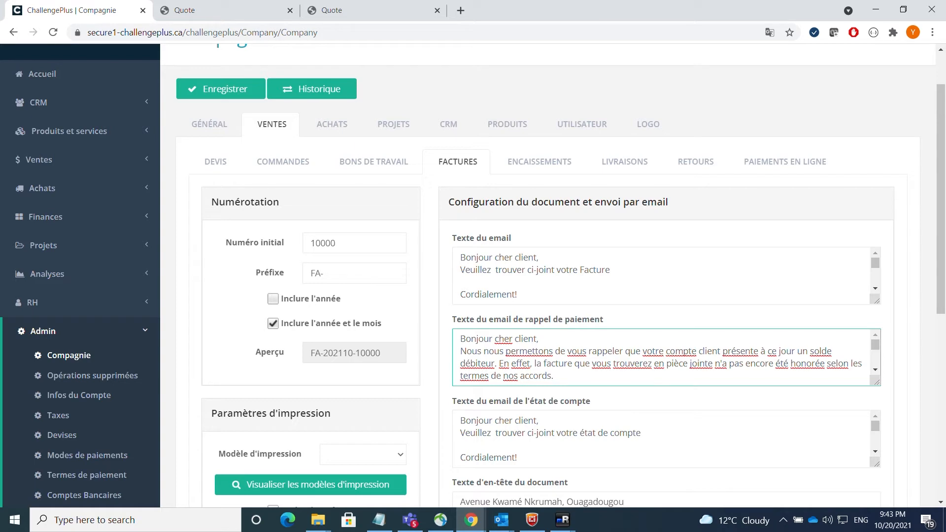
key("ctrl+v")
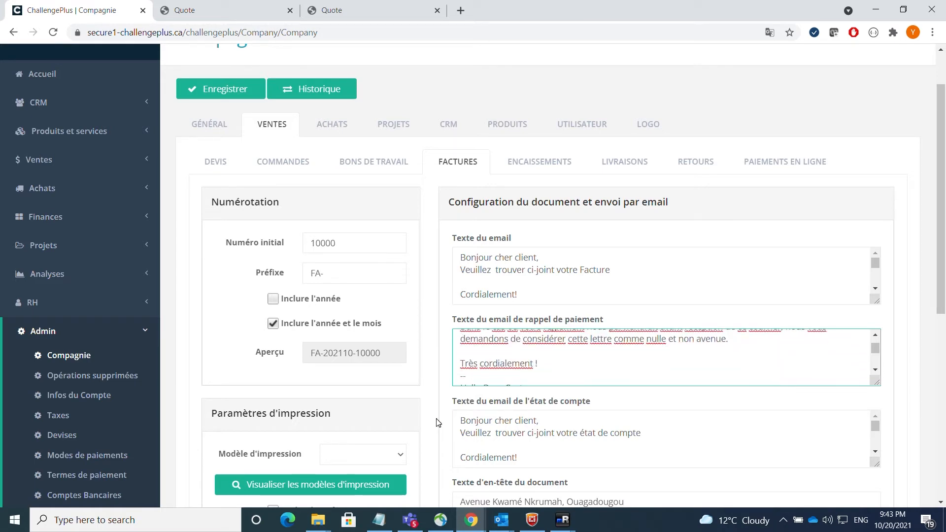
- Look over the invoice's account statement email, header, footer, terms of sale and introduction texts
scroll(450, 424, "down", 2)
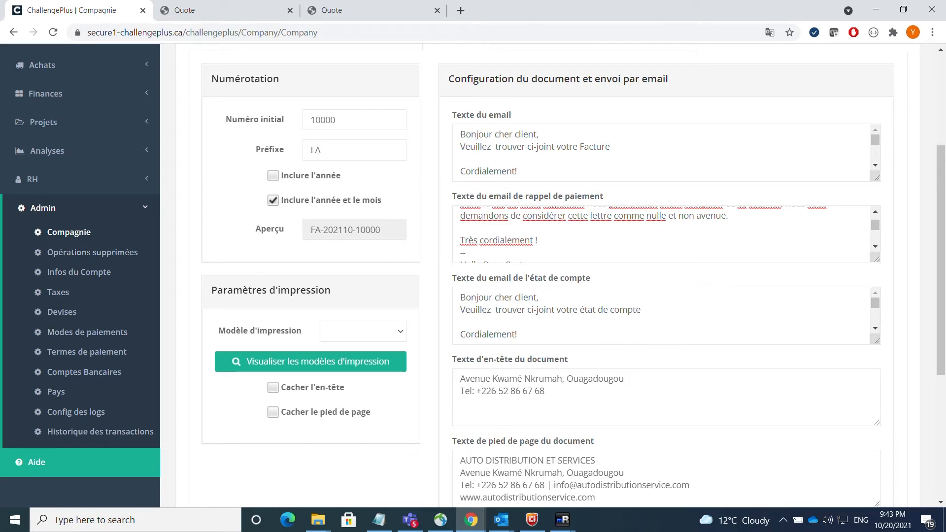
left_click_drag(460, 297, 519, 335)
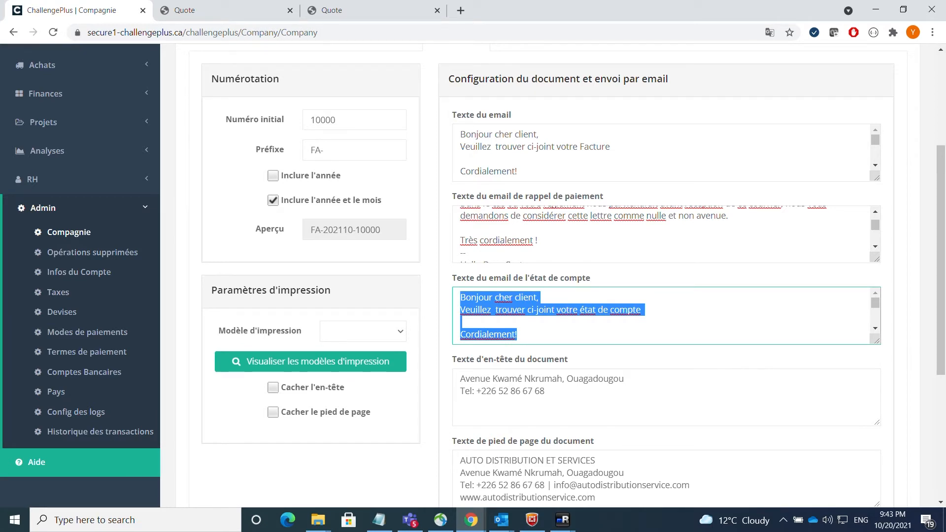
left_click(465, 379)
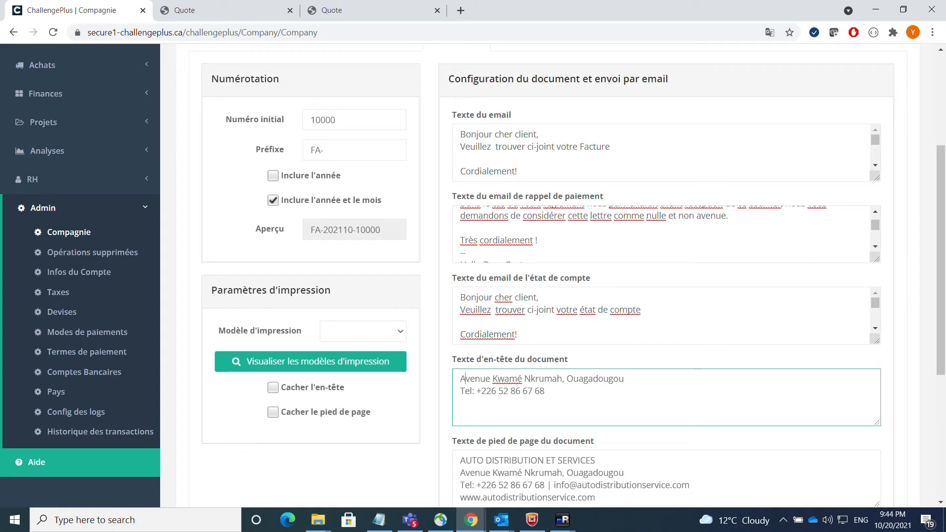
left_click(471, 460)
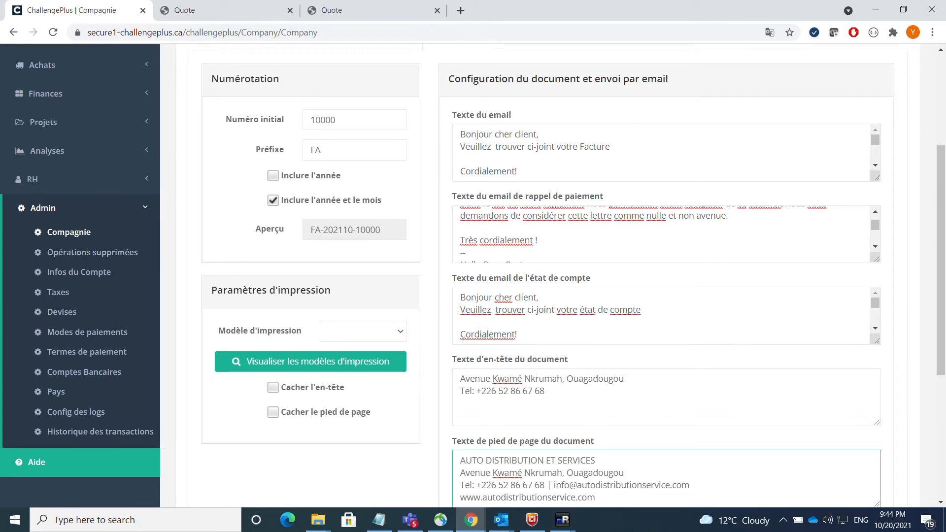
scroll(451, 411, "down", 5)
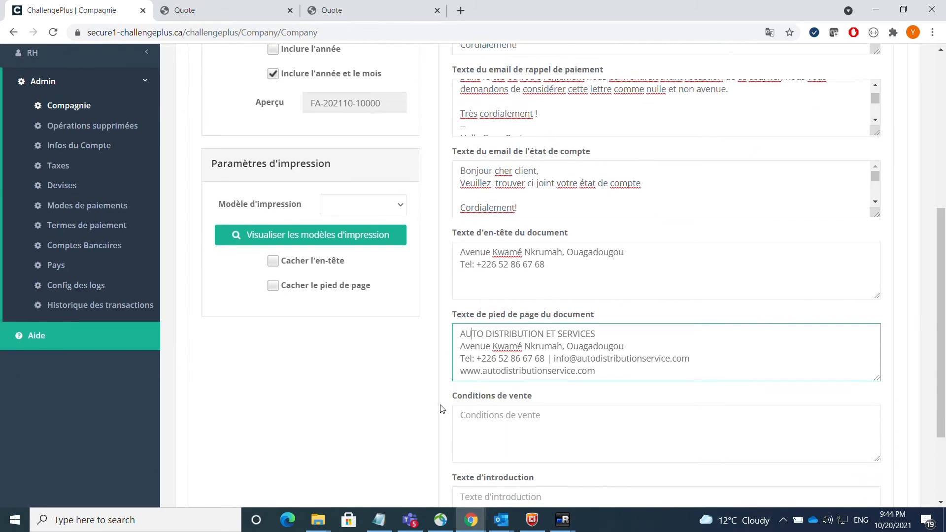
left_click(462, 296)
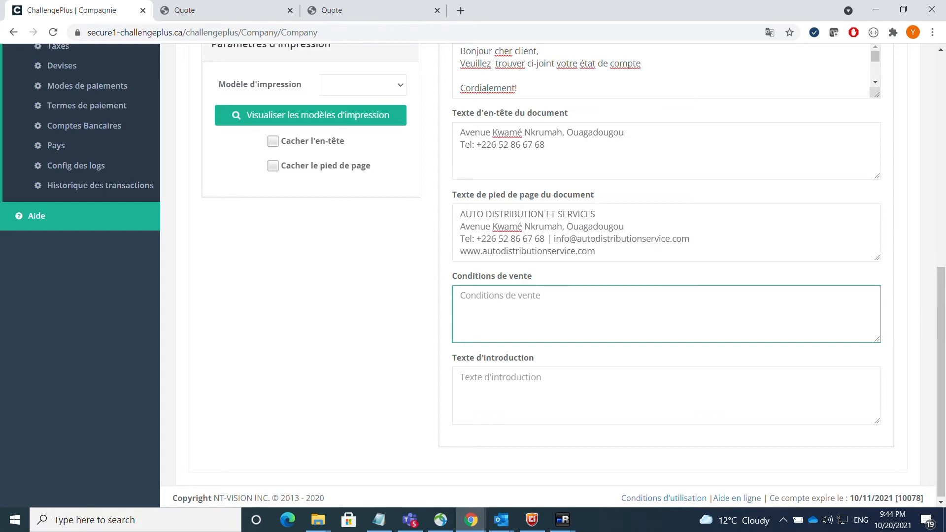
left_click(640, 395)
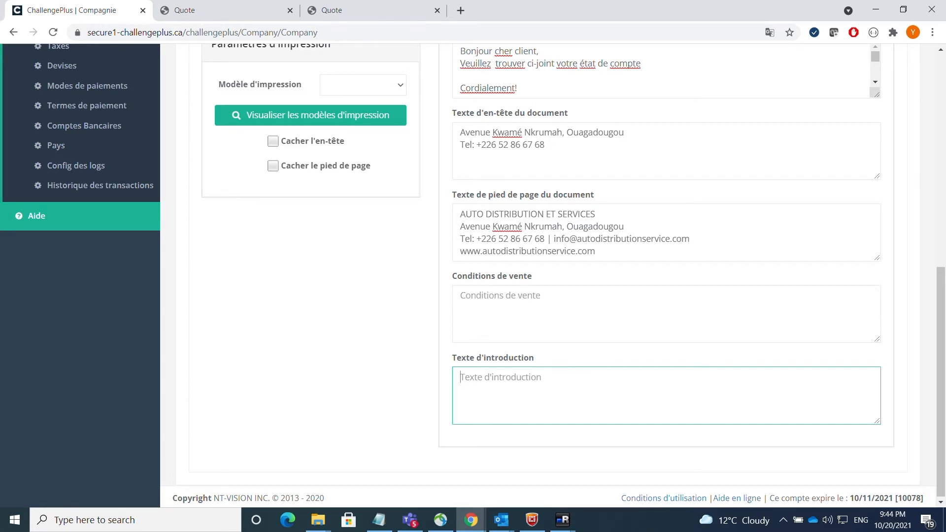
- Review the numbering, print and document text settings for payment receipts (Encaissements)
scroll(266, 371, "up", 9)
left_click(548, 224)
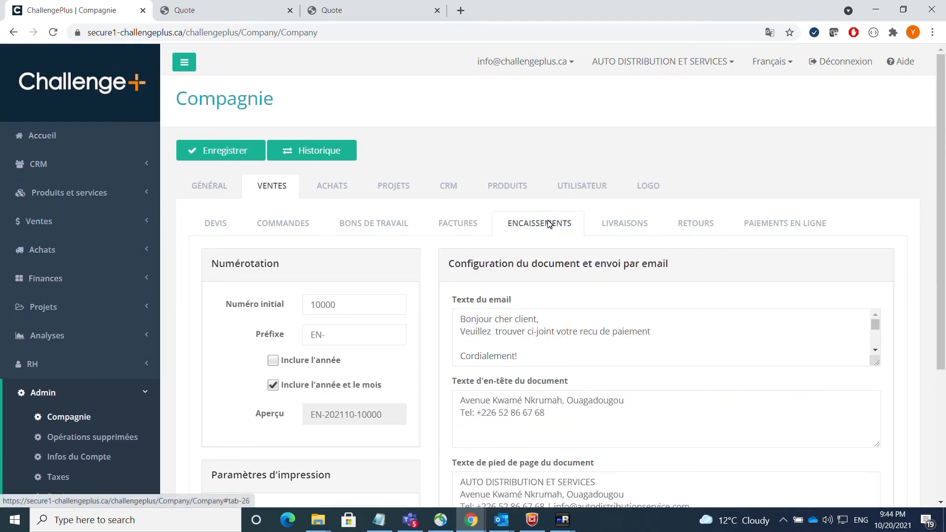
scroll(548, 225, "down", 3)
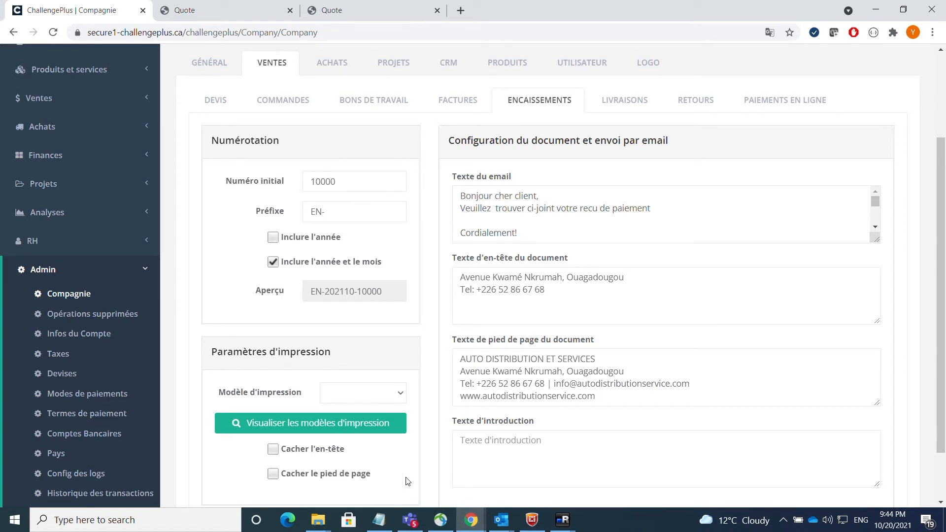
scroll(323, 444, "down", 2)
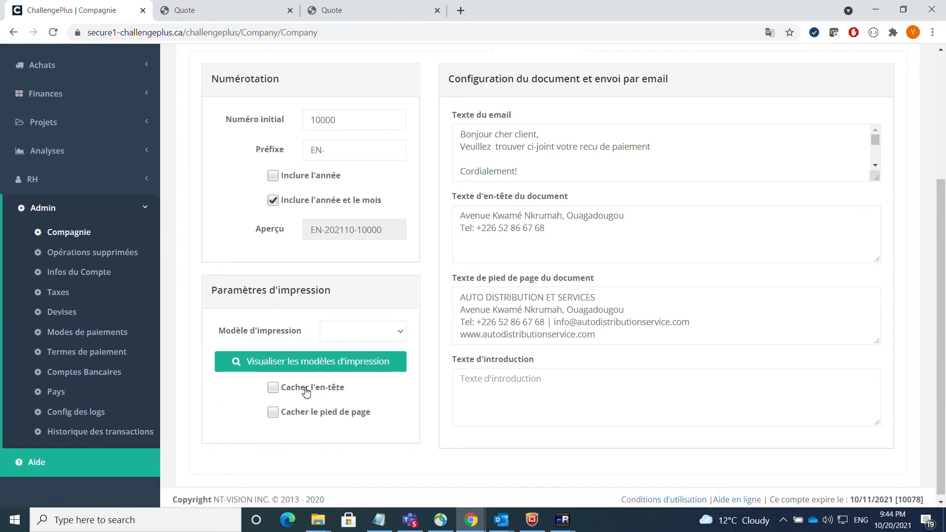
- Review the sales settings for deliveries (Livraisons) and returns (Retours), and view the online payment settings
scroll(534, 349, "up", 6)
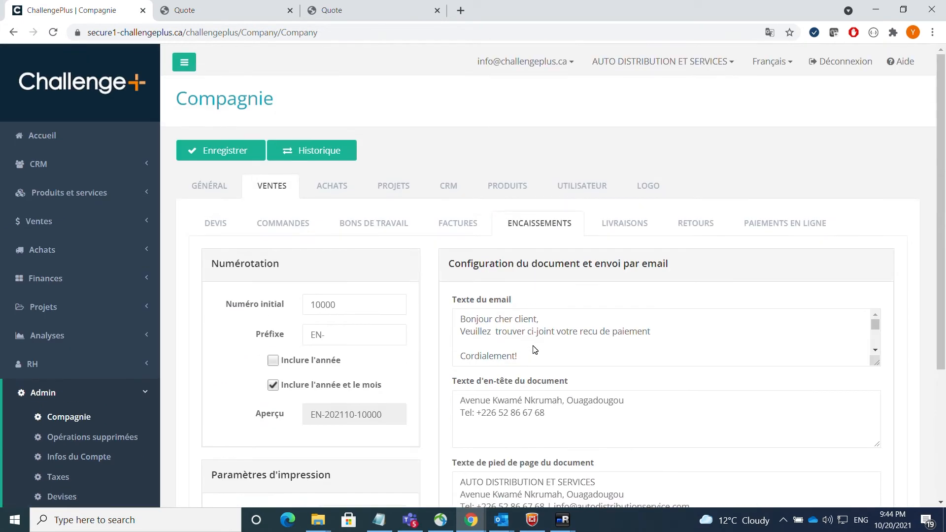
left_click(623, 224)
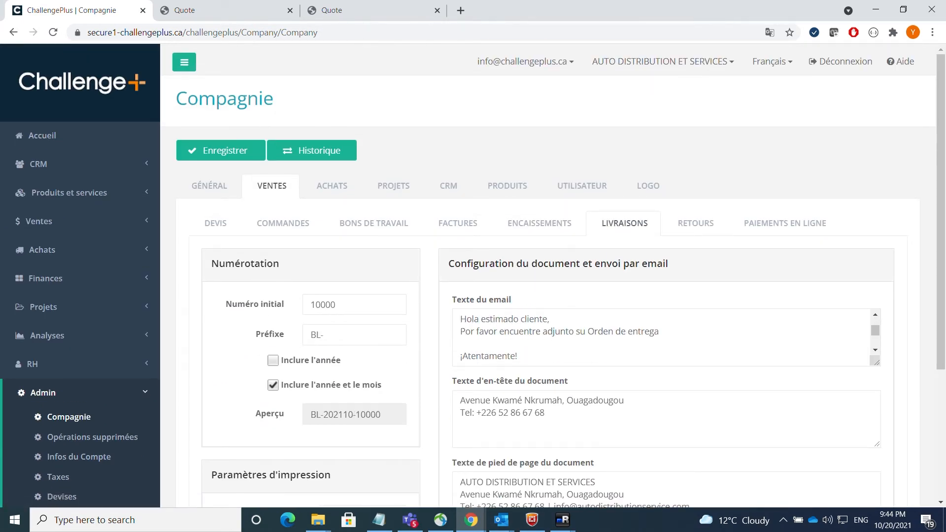
left_click(704, 232)
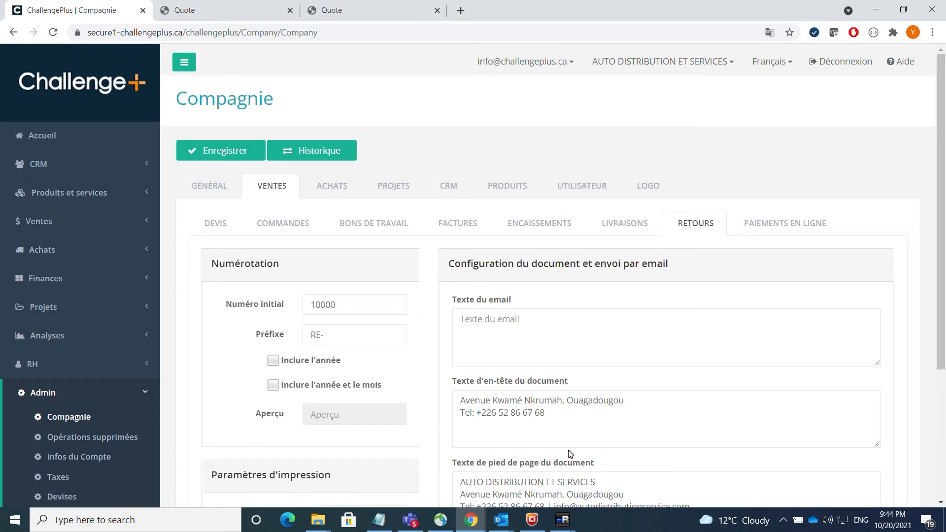
left_click(765, 228)
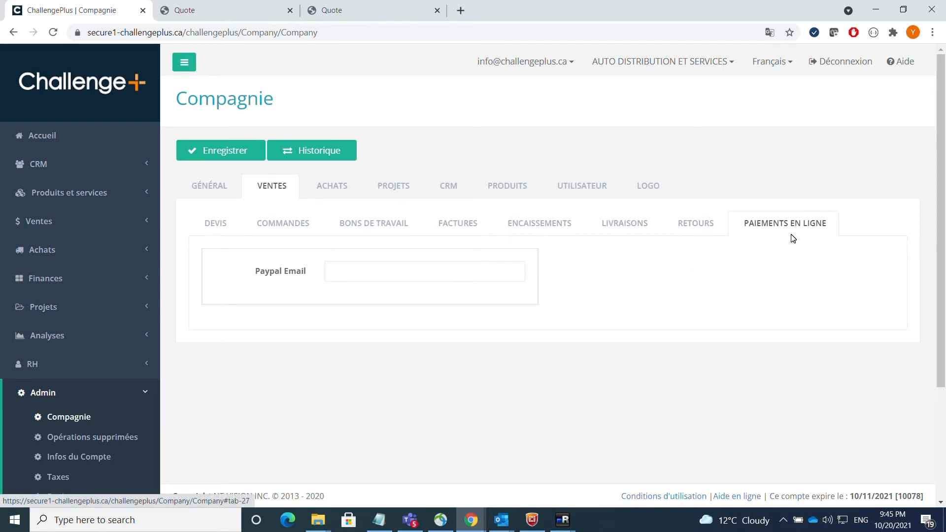
- Review the purchasing settings for price requests (Demande de prix), covering numbering, print options and the email, header, footer and introduction texts
left_click(330, 192)
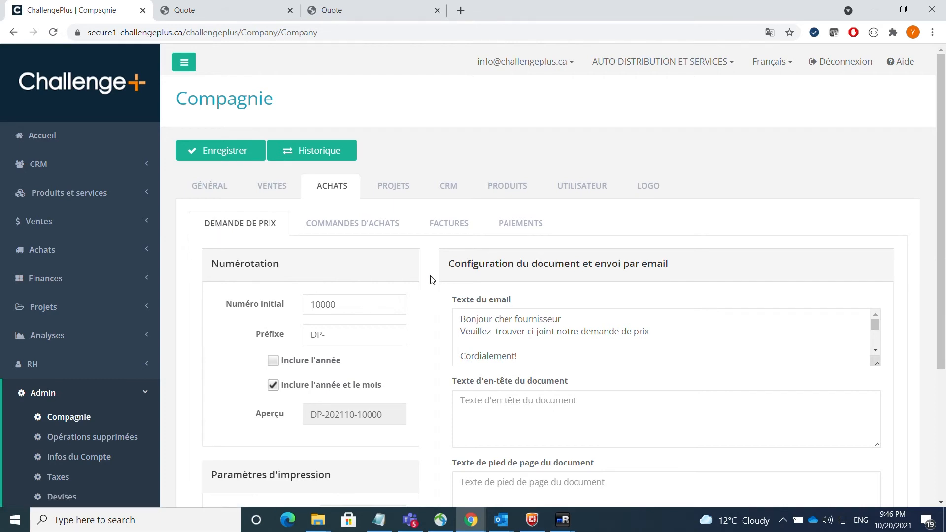
scroll(353, 303, "down", 1)
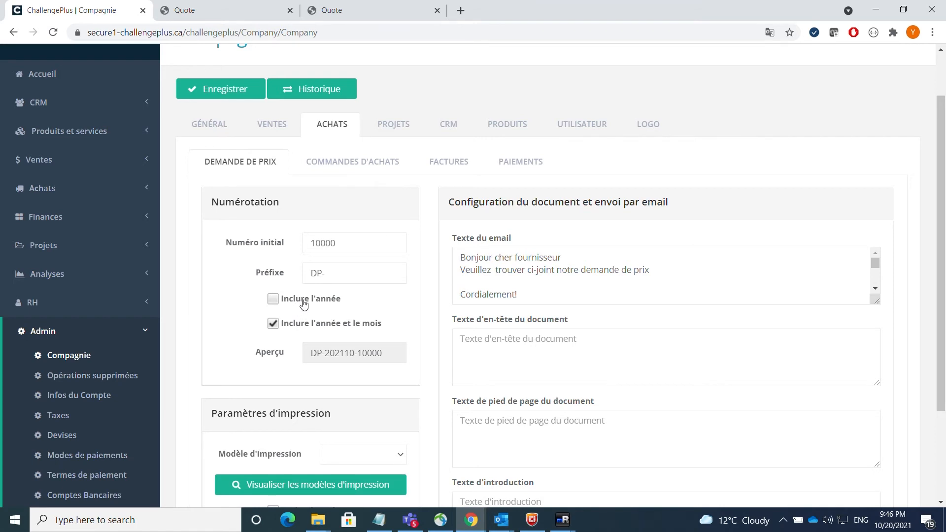
scroll(303, 305, "down", 3)
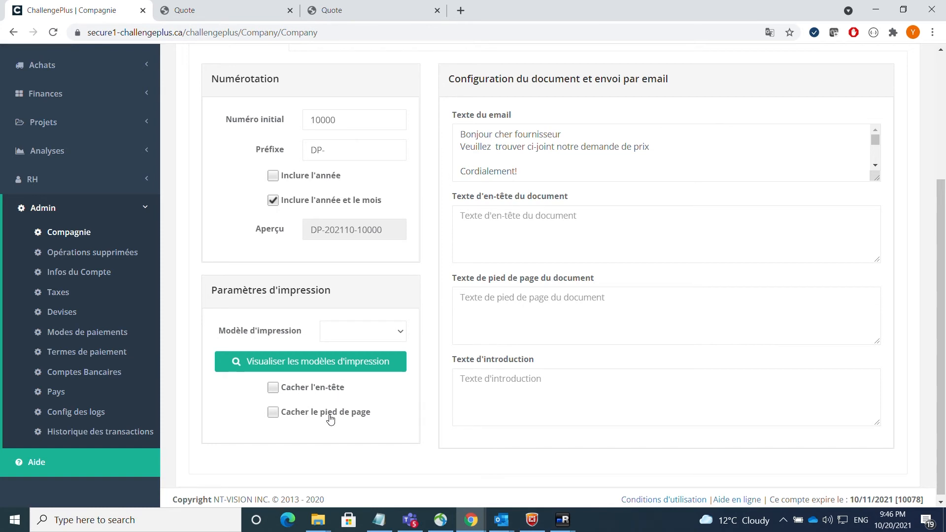
scroll(473, 354, "up", 3)
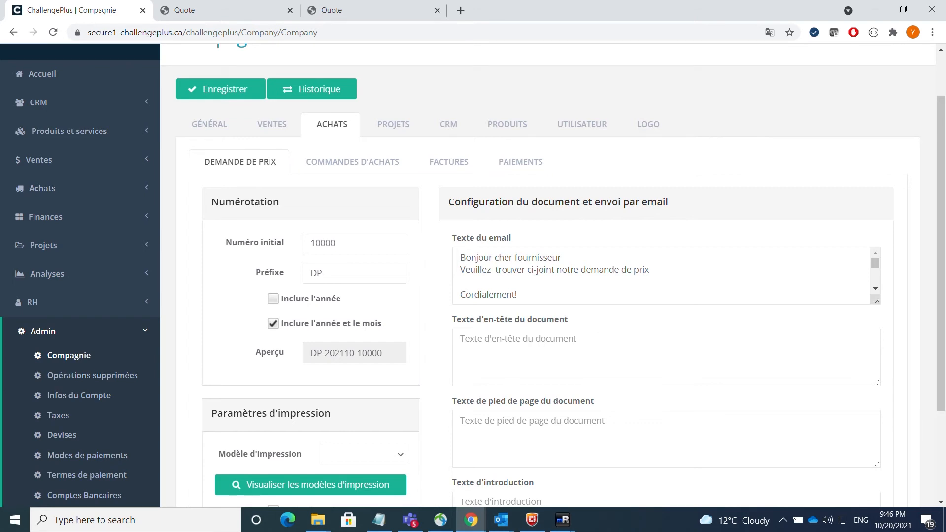
left_click(517, 349)
left_click(517, 430)
scroll(517, 430, "down", 3)
left_click(518, 394)
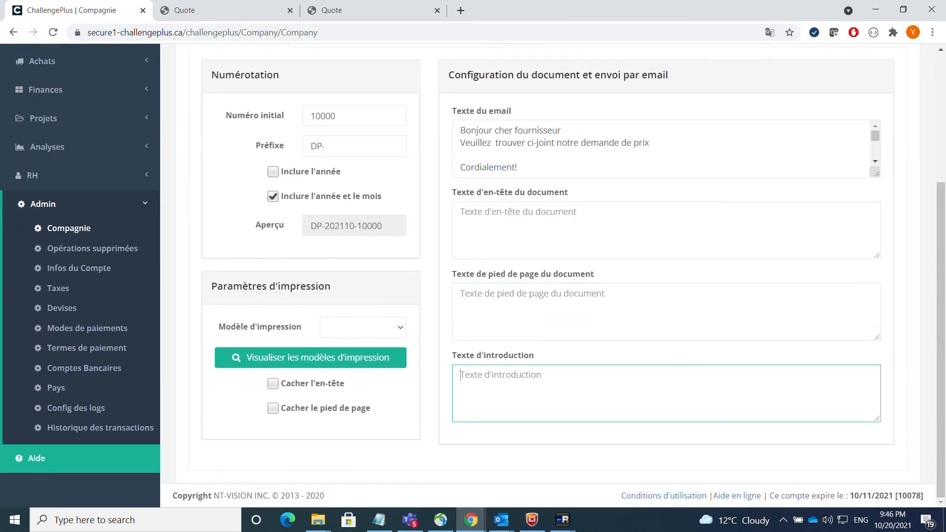
scroll(517, 394, "up", 4)
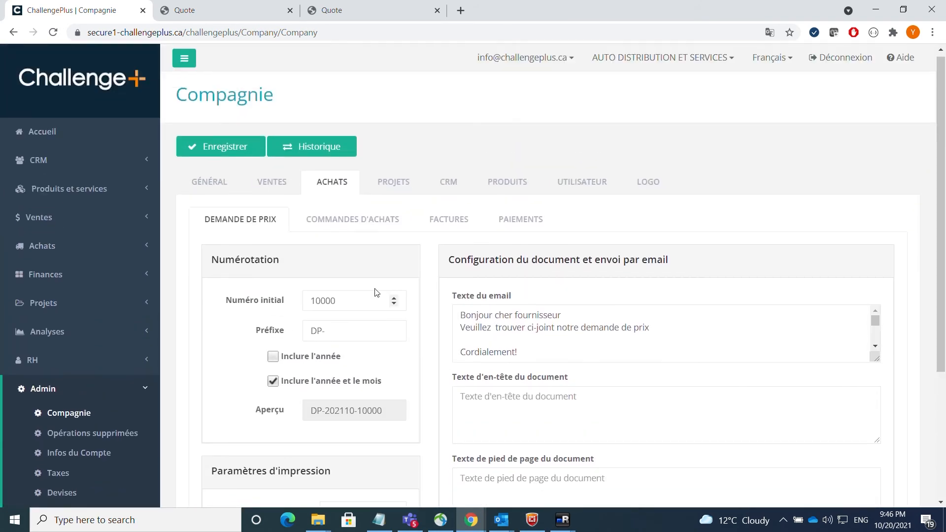
- Look through the purchase order, supplier invoice and supplier payment settings, comparing their numbering with that of price requests
left_click(348, 223)
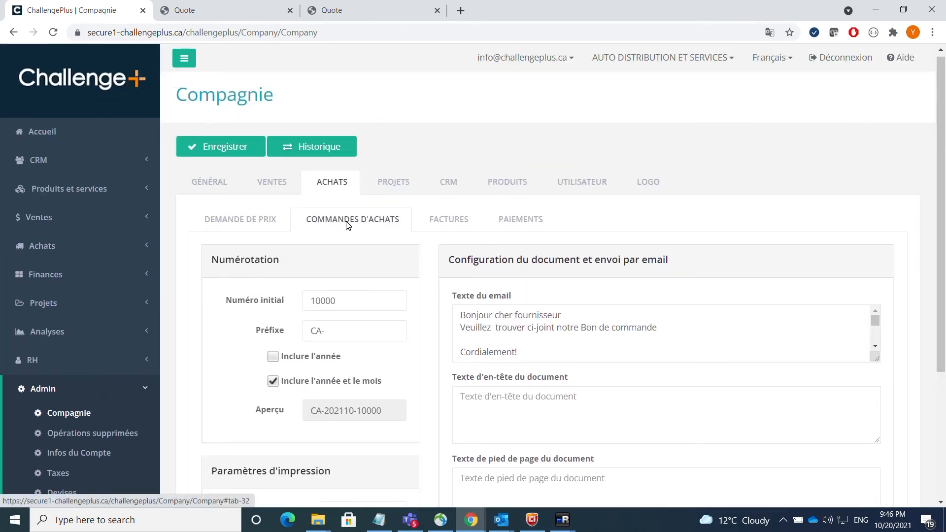
left_click(449, 221)
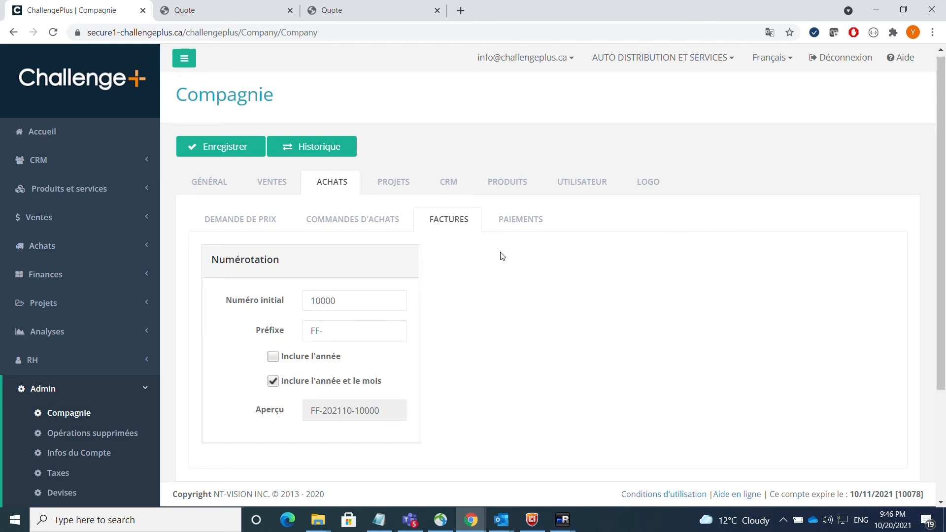
left_click(524, 222)
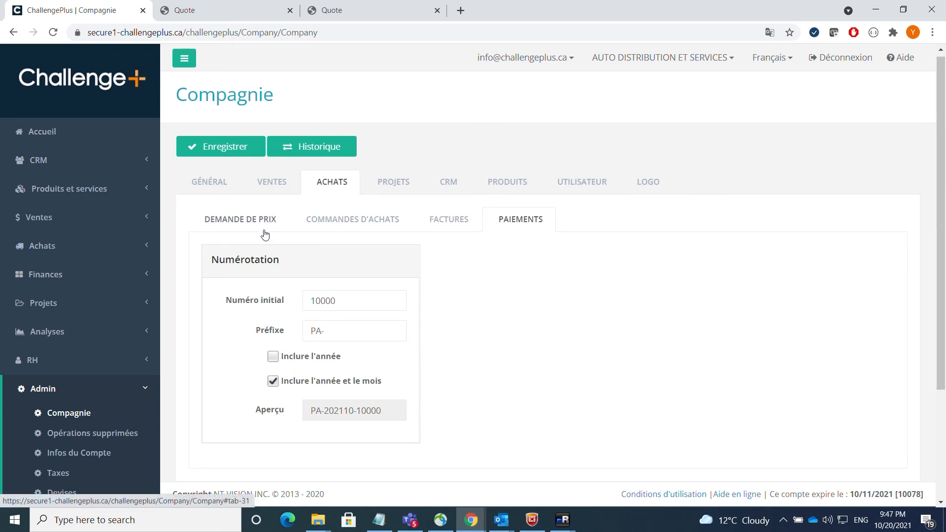
left_click(234, 225)
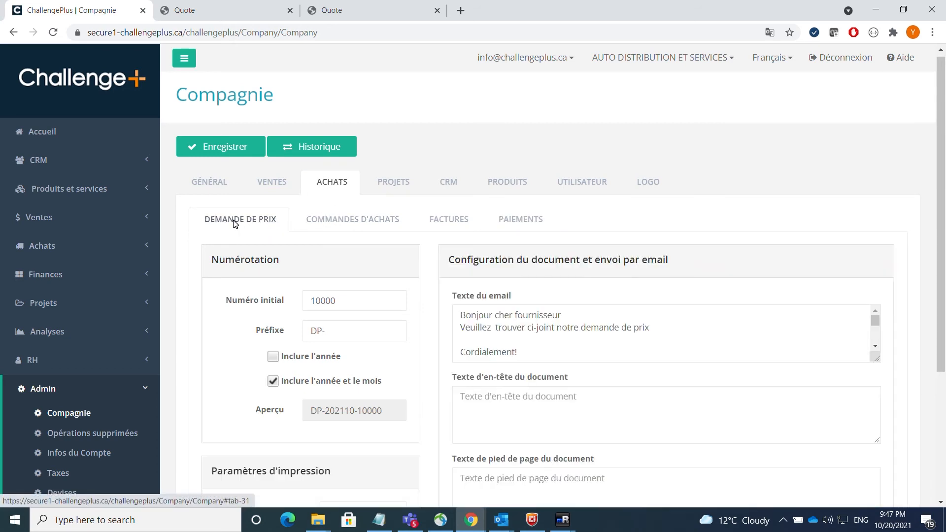
left_click(333, 220)
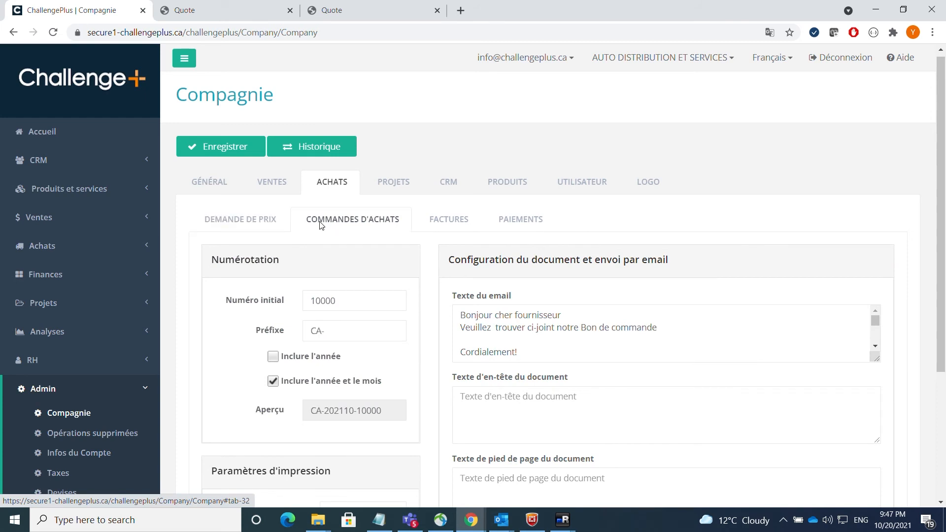
left_click(444, 219)
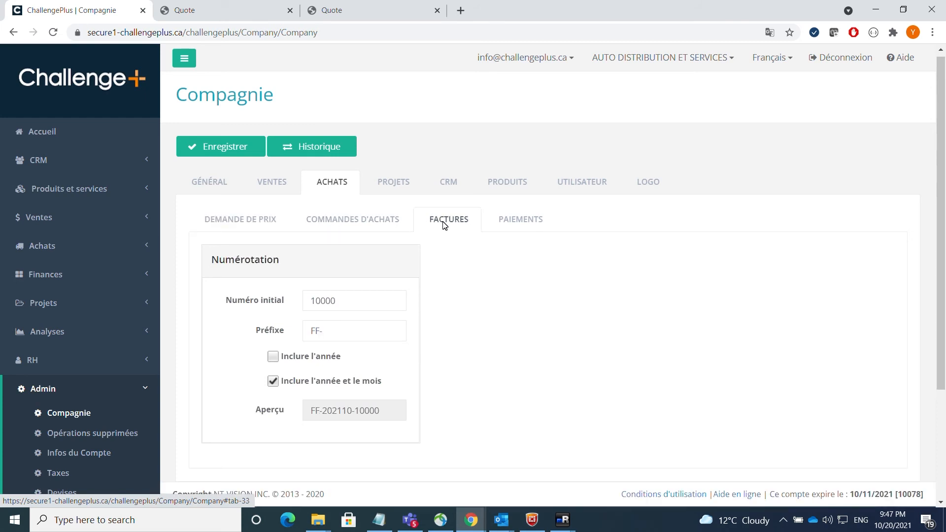
left_click(516, 220)
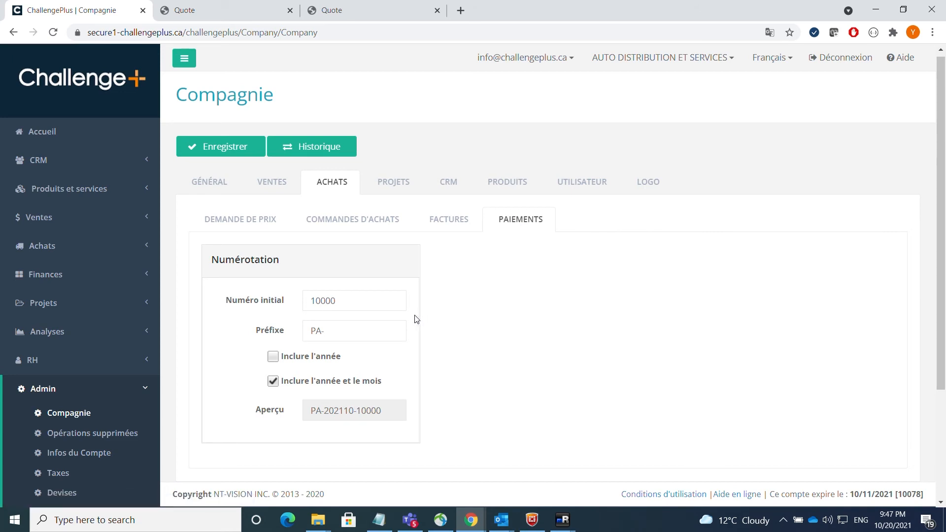
- Review the numbering settings for projects, CRM clients, suppliers and prospects, products, and users
left_click(390, 184)
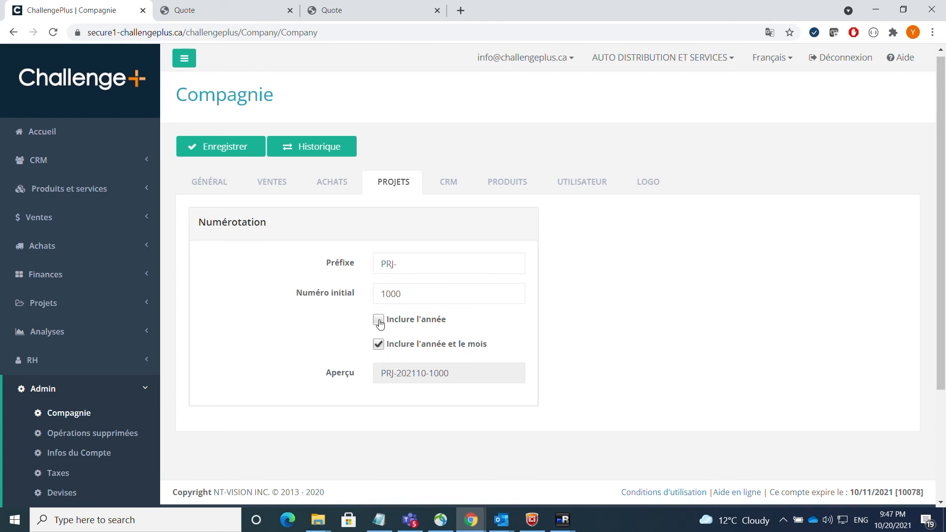
left_click(450, 187)
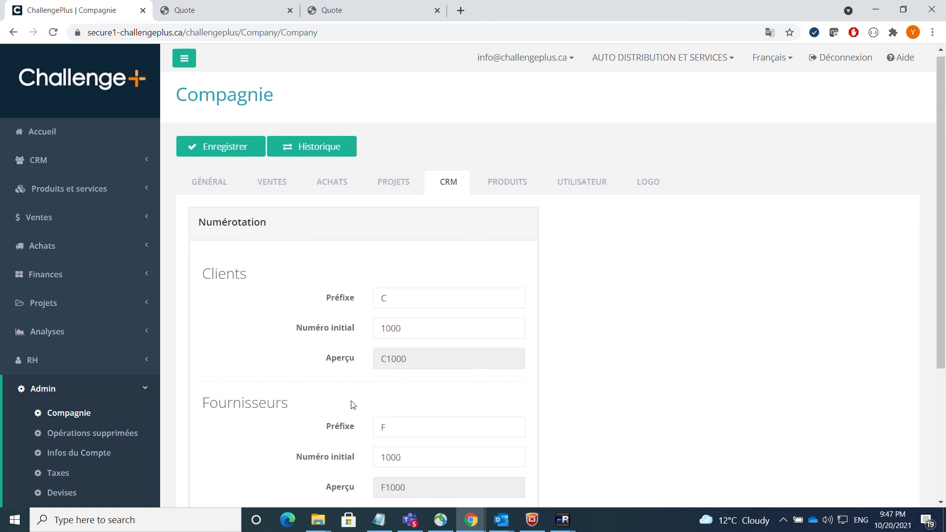
scroll(246, 288, "down", 2)
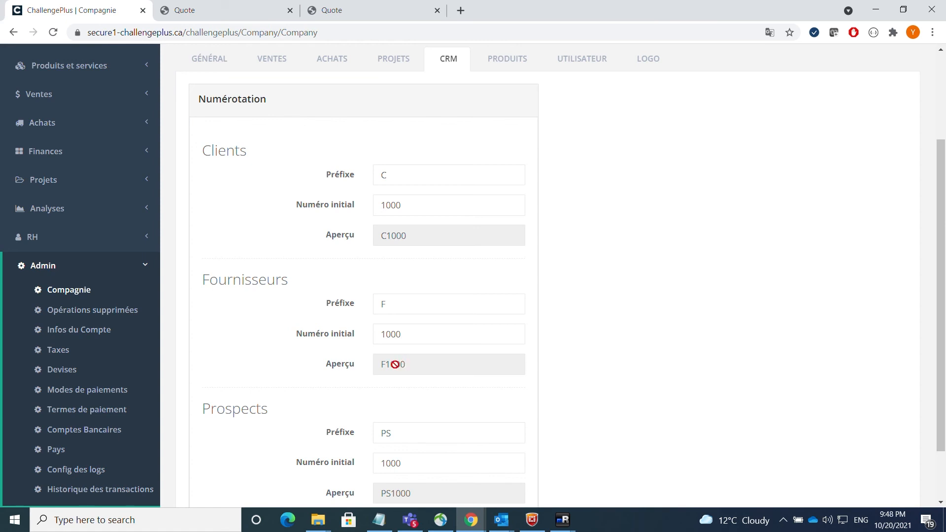
scroll(369, 310, "down", 3)
double_click(375, 365)
left_click(409, 395)
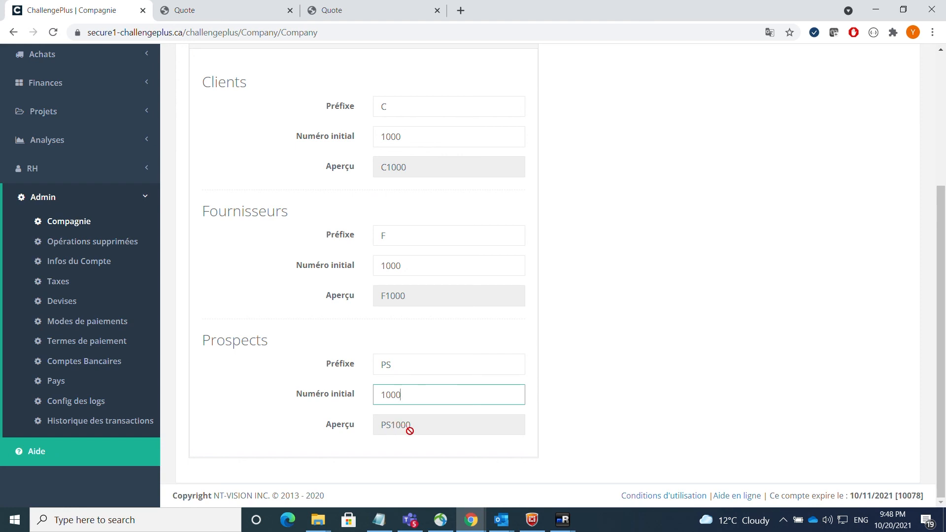
scroll(320, 350, "up", 4)
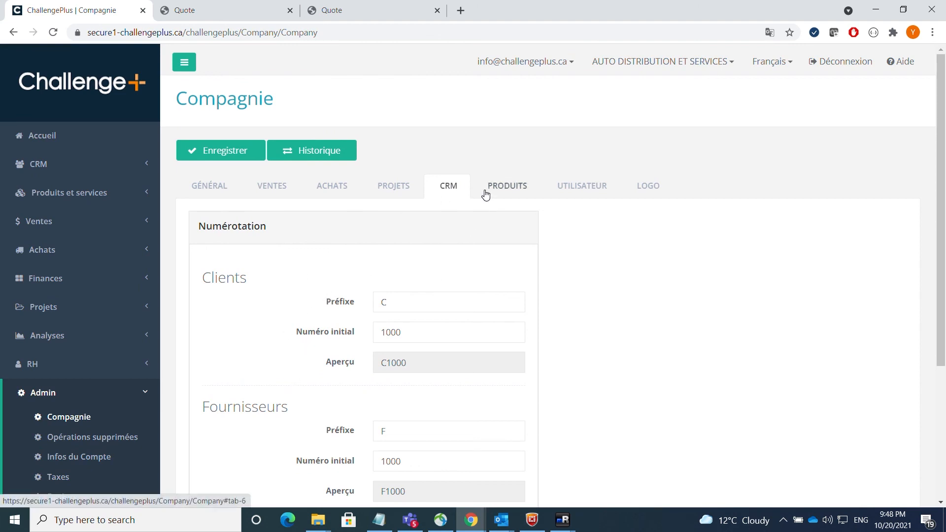
left_click(502, 189)
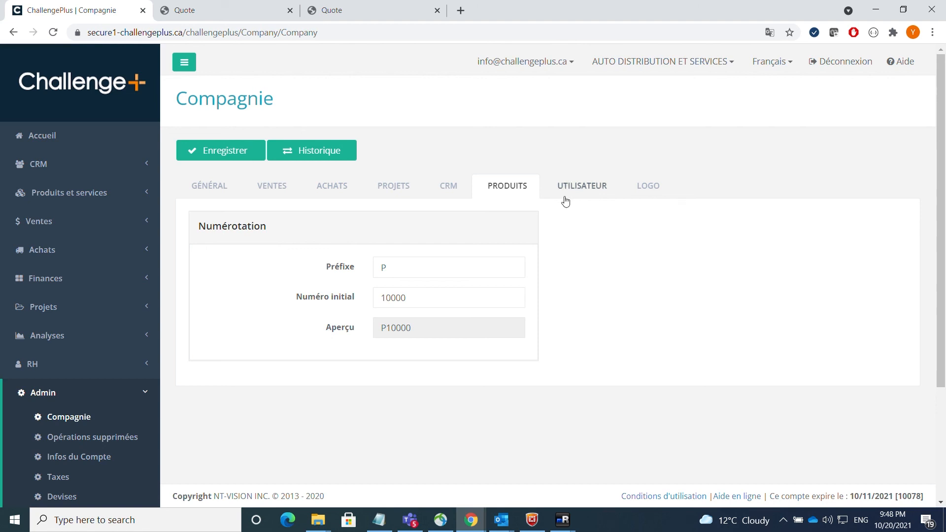
left_click(582, 189)
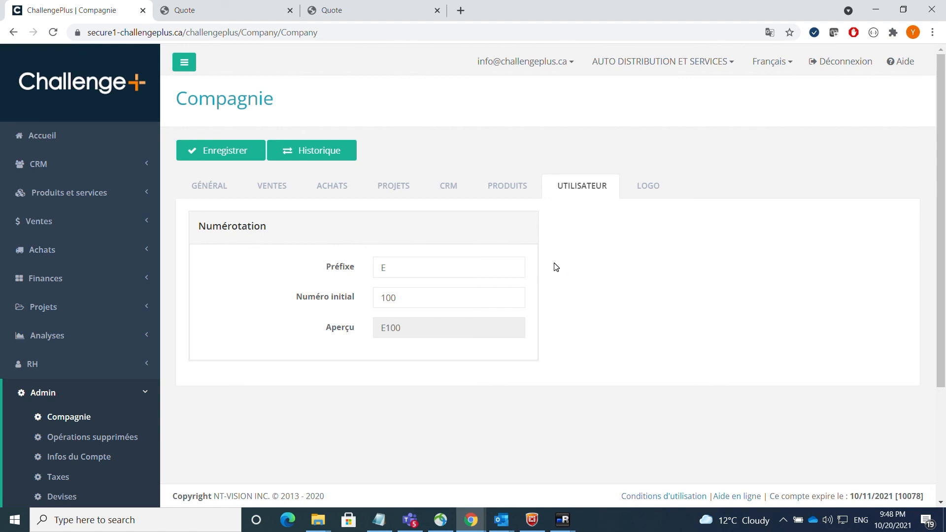
- View the company logo setting, check where the logo appears on the quote PDF, and look at the logo upload dialog without choosing a file
left_click(649, 187)
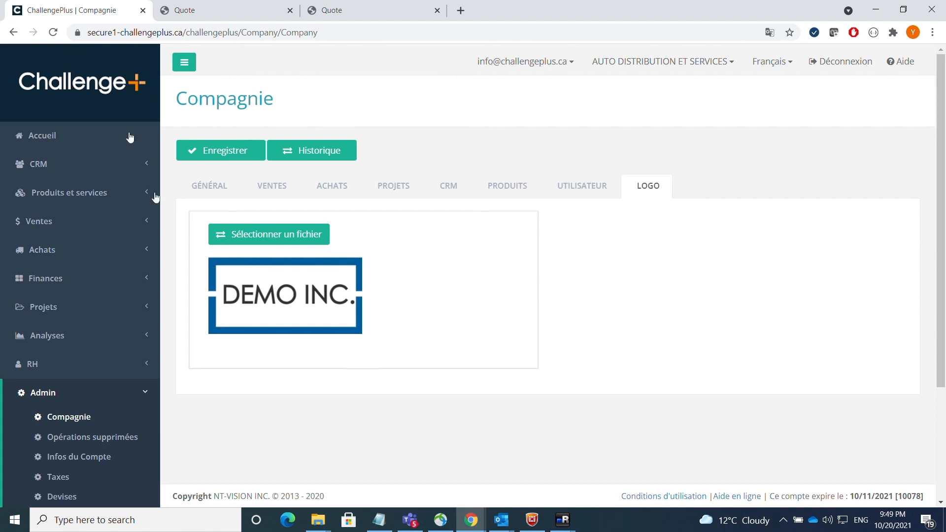
left_click(207, 10)
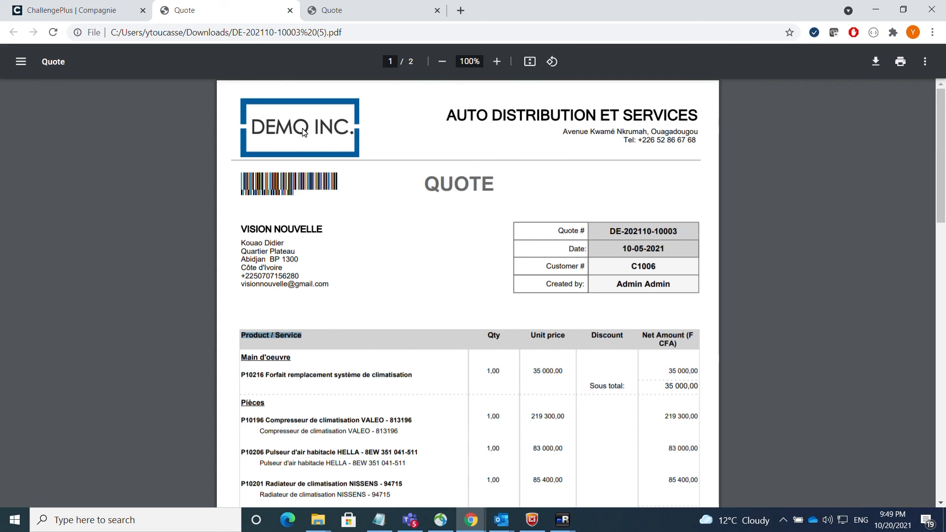
left_click(74, 18)
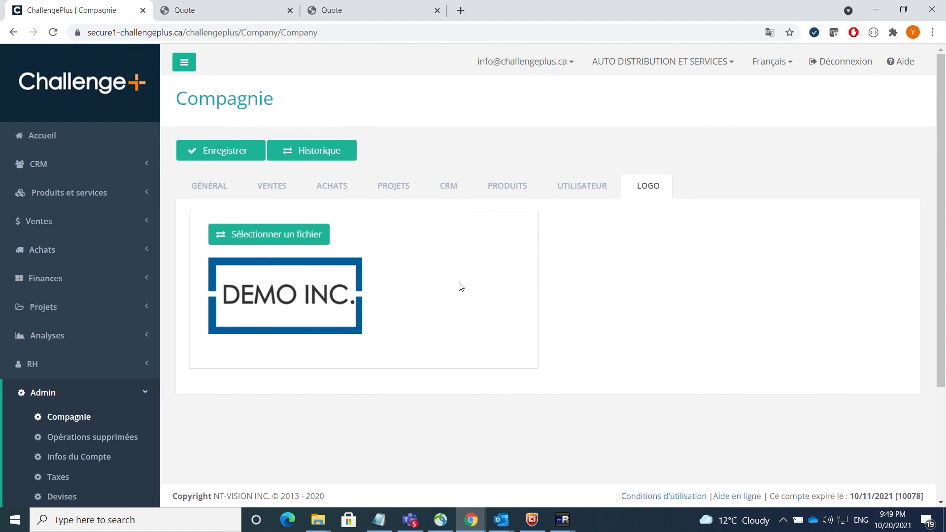
left_click(277, 235)
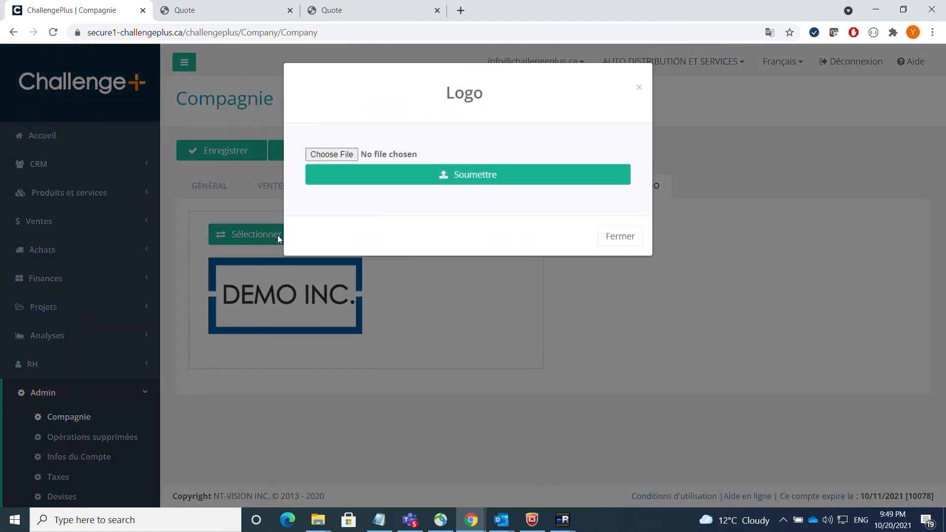
left_click(611, 237)
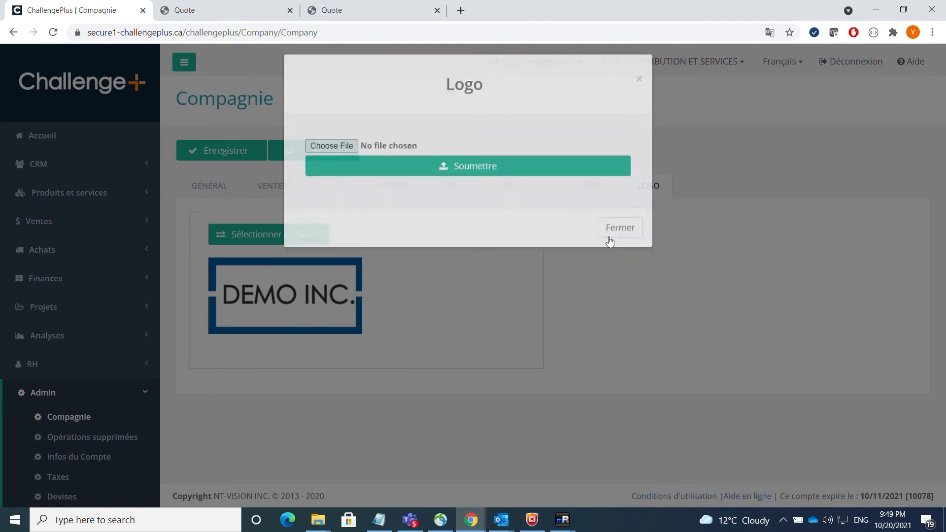